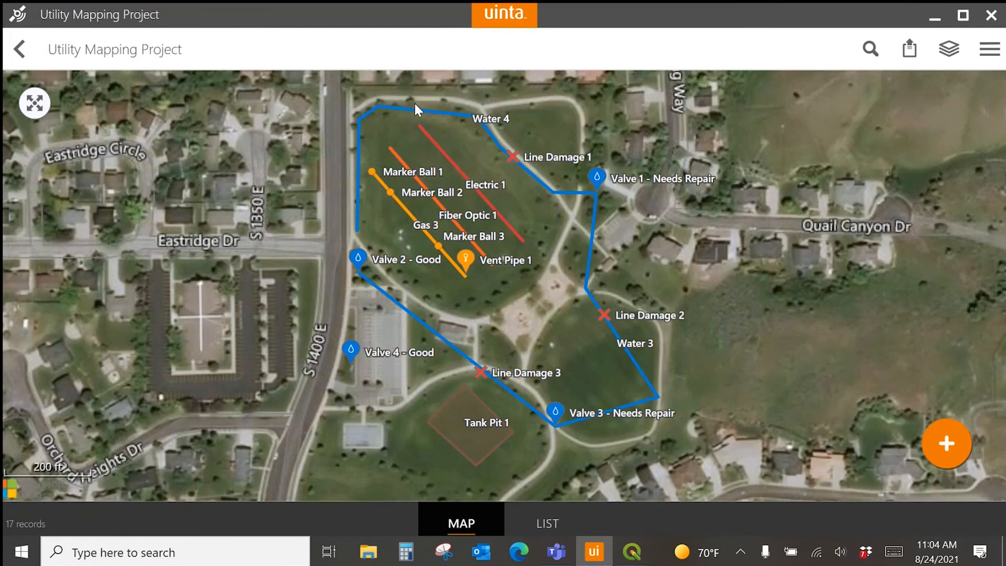
# - Review the utility project's records in list view and return to the map
pyautogui.click(543, 528)
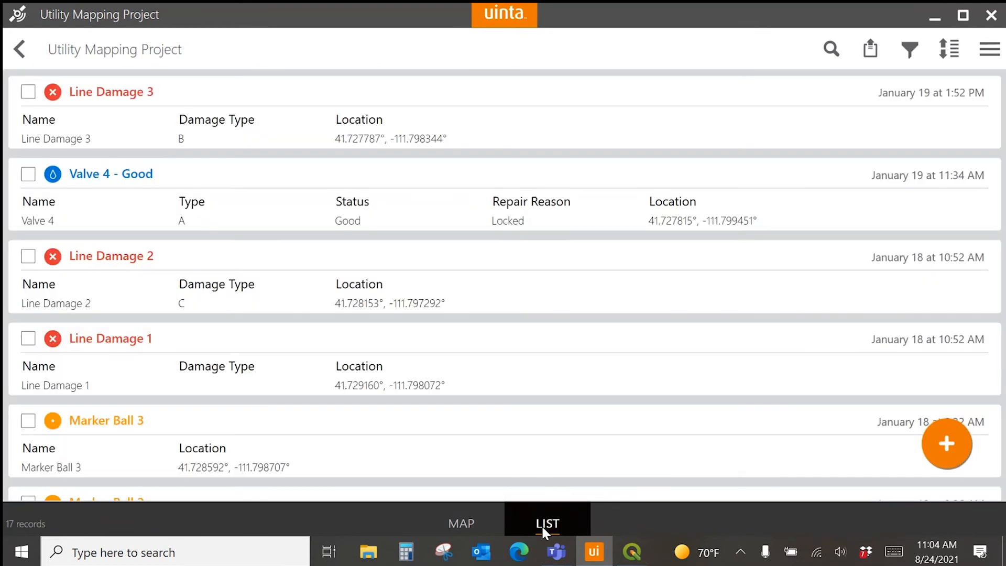
pyautogui.click(492, 527)
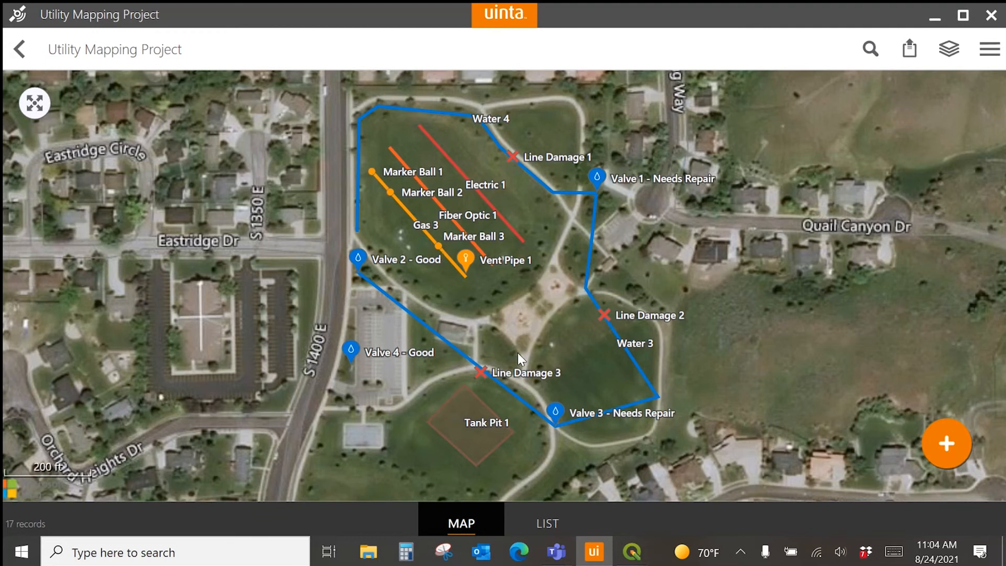
# - Check the additional report formats, export the project as a fast Excel report, and close the resulting workbook
pyautogui.click(907, 51)
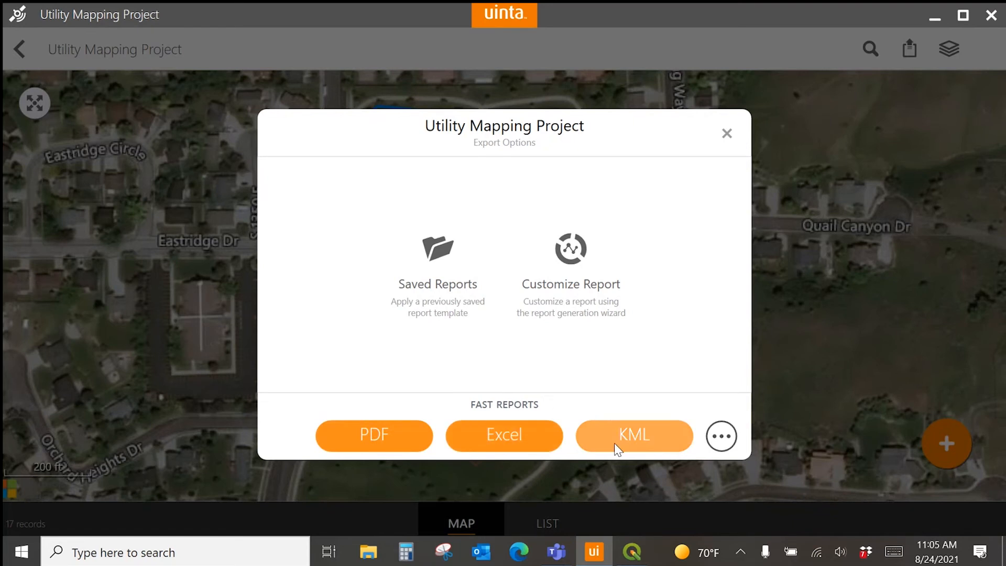
pyautogui.click(721, 436)
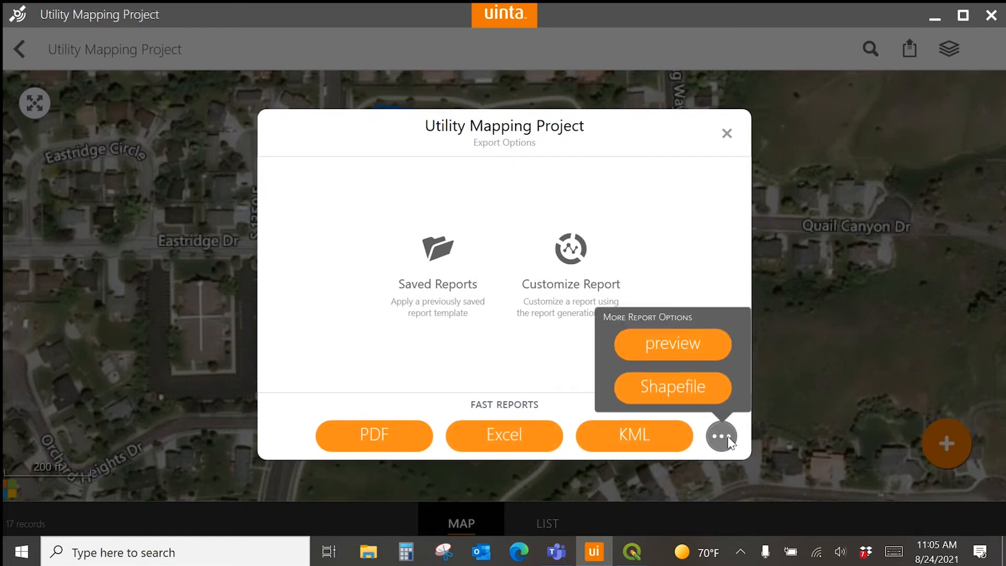
pyautogui.click(727, 441)
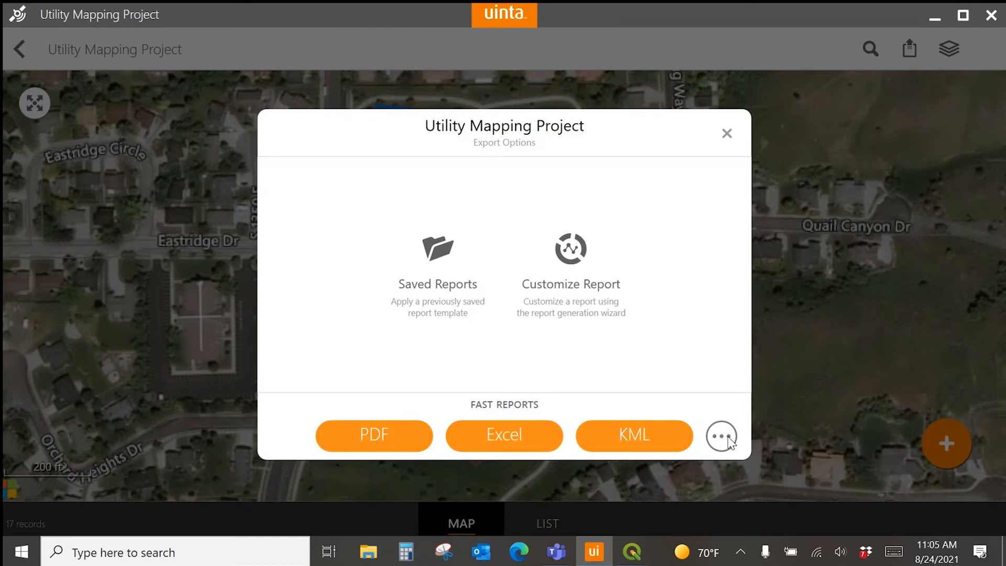
pyautogui.click(501, 451)
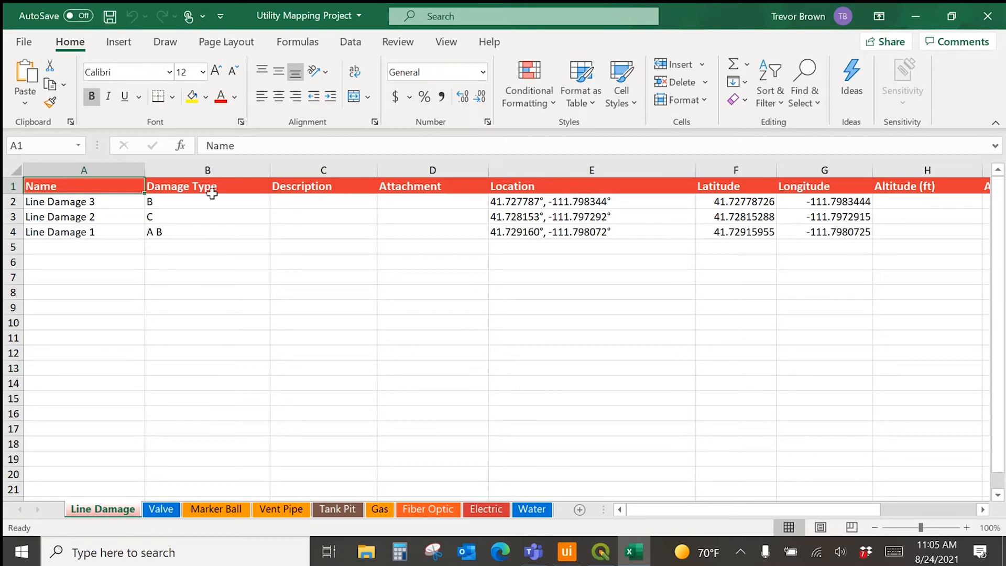
pyautogui.click(987, 16)
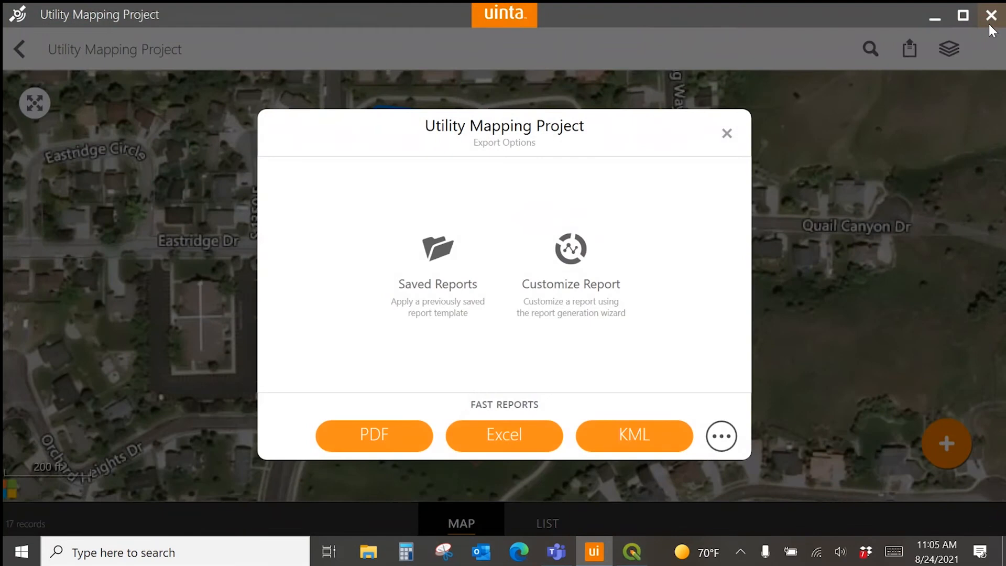
# - Export the project as KML and inspect the Valve 4 - Good record among the water utility points in Google Earth Pro
pyautogui.click(642, 444)
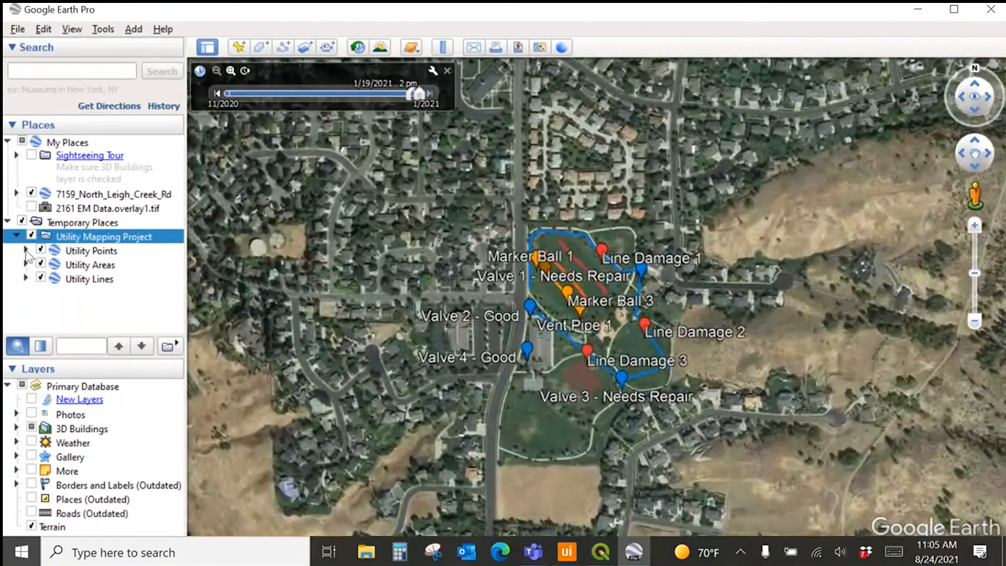
pyautogui.click(25, 250)
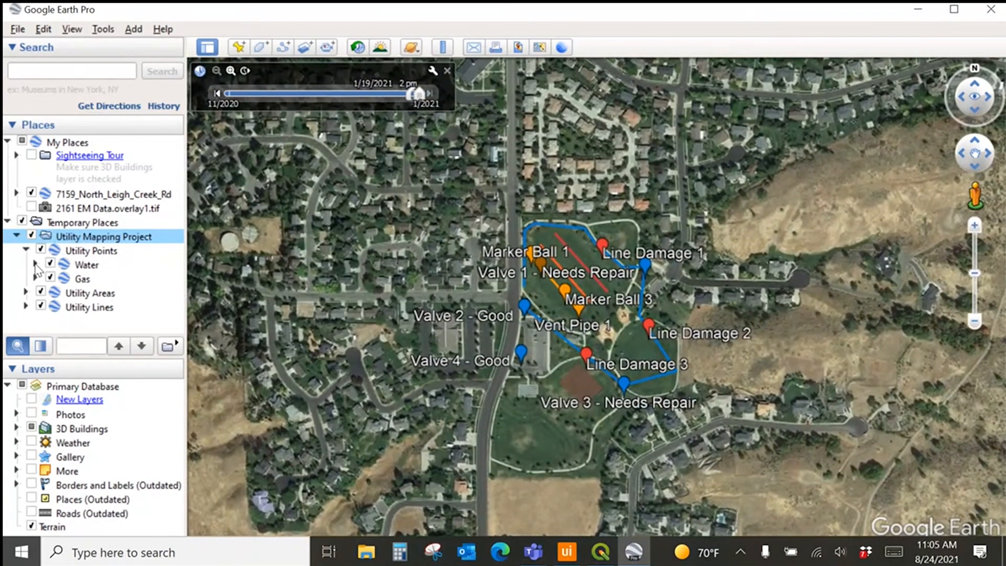
pyautogui.click(35, 265)
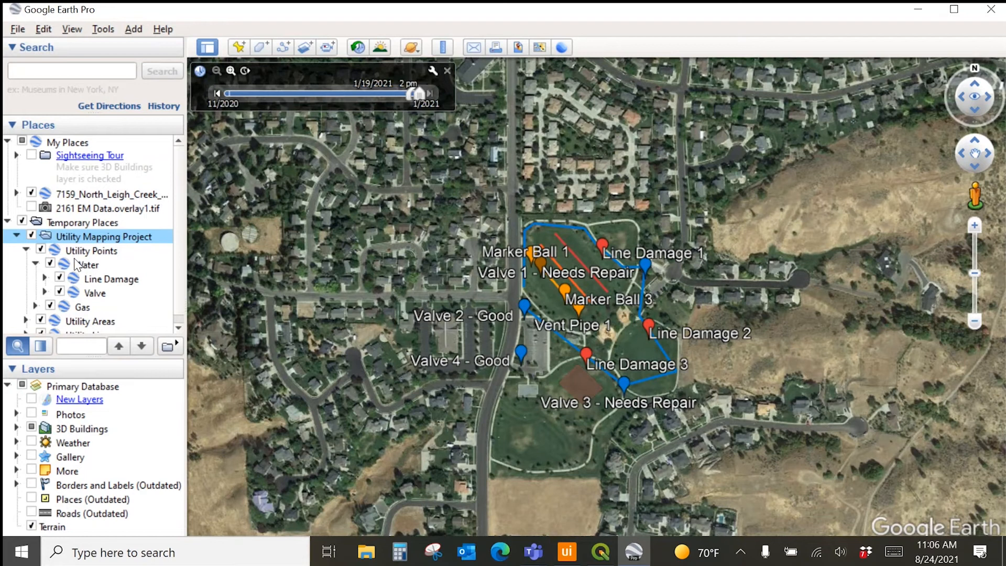
pyautogui.click(45, 293)
pyautogui.scroll(-1, 157, 288)
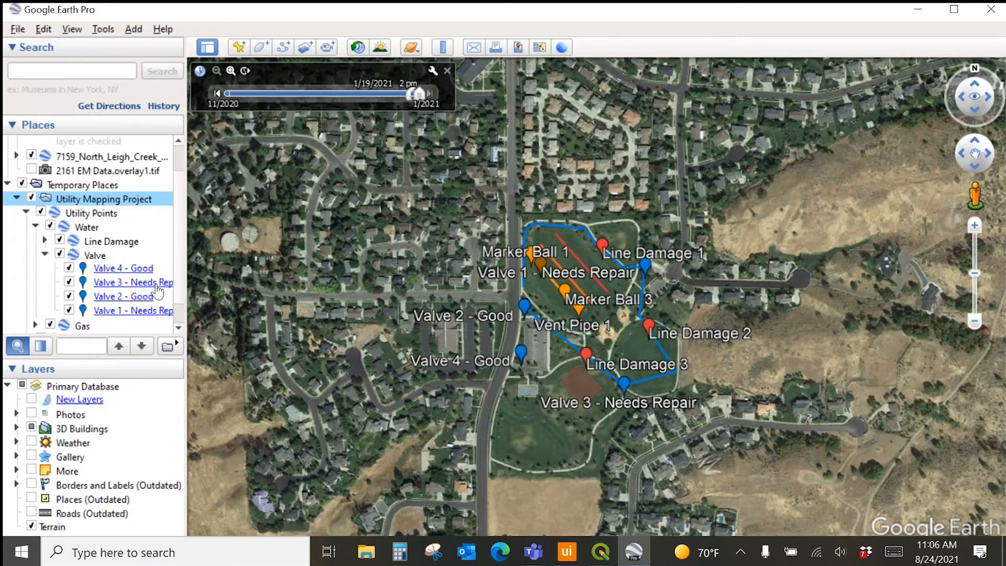
pyautogui.click(123, 268)
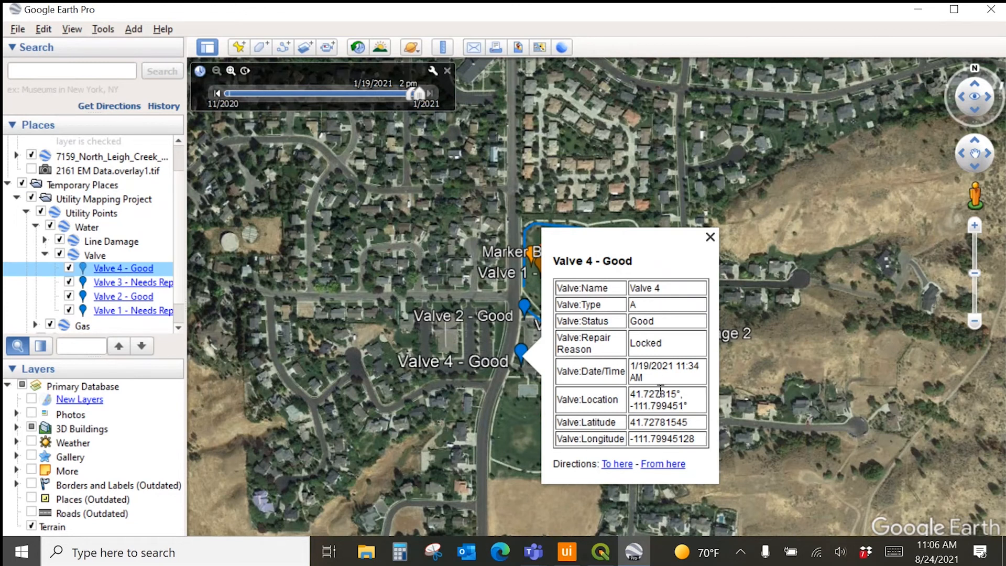
pyautogui.click(709, 238)
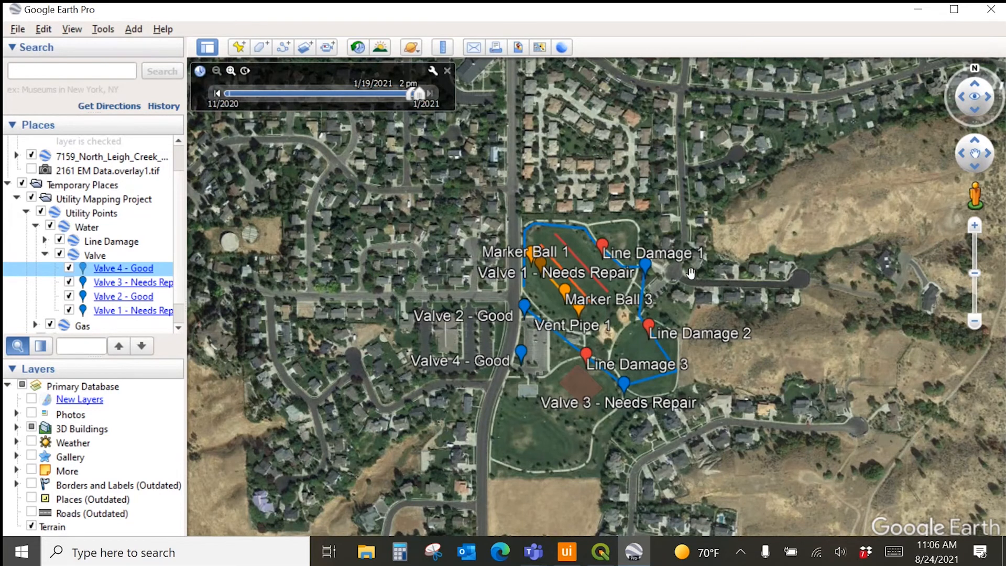
pyautogui.scroll(3, 690, 273)
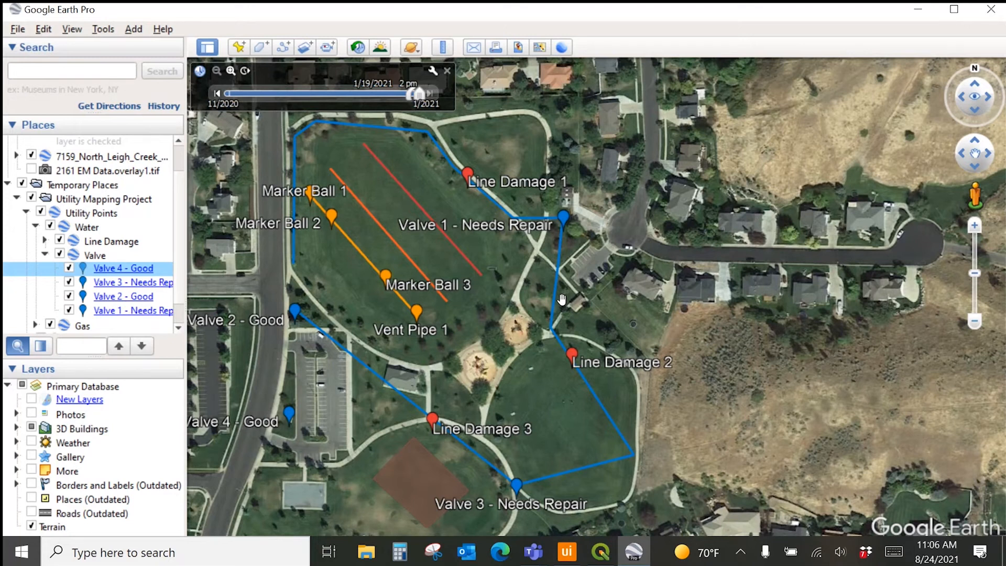
pyautogui.click(982, 16)
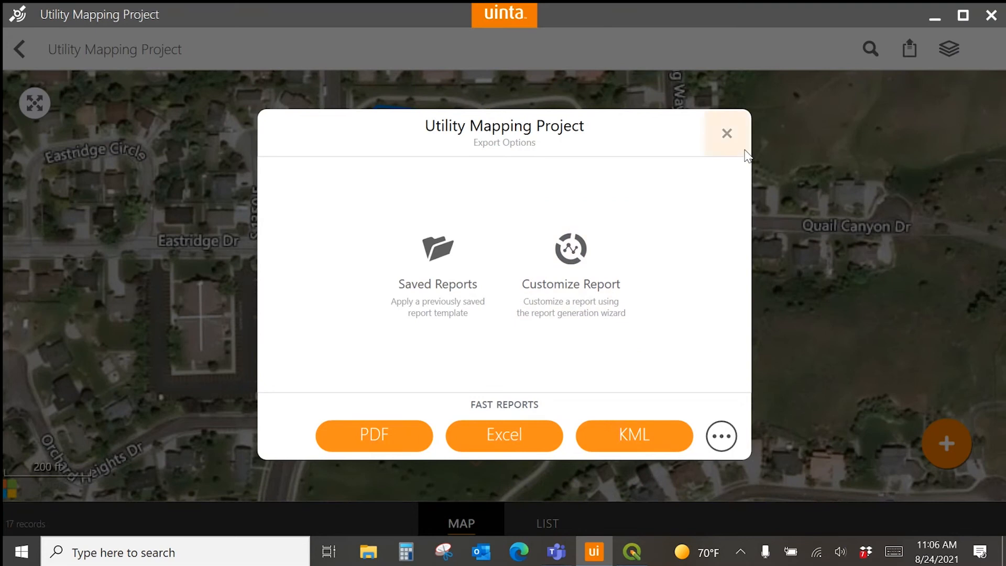
pyautogui.click(726, 136)
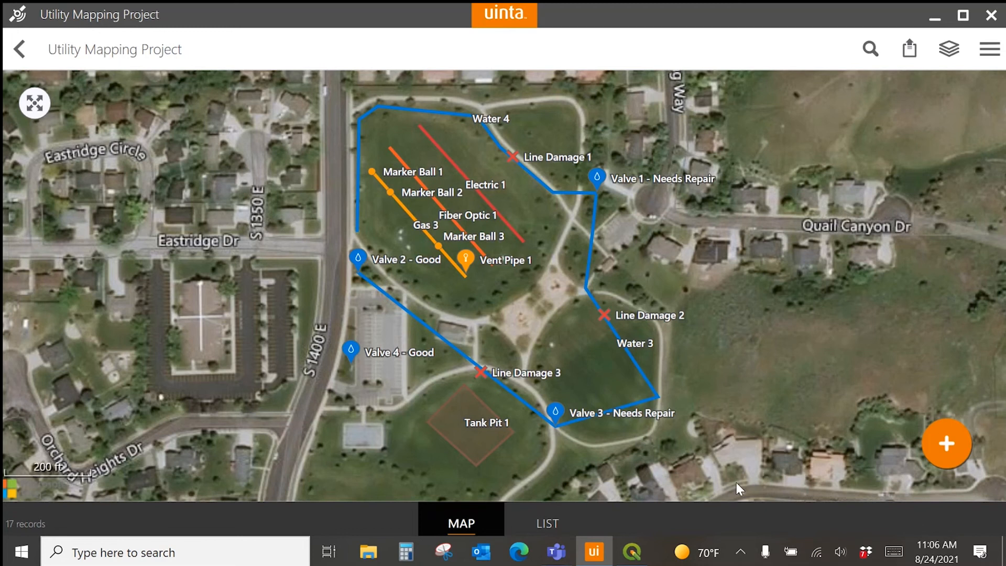
# - Start a PDF report of the project with "Job 1234" in Text Box 1 and "custom notes" in Text Box 2
pyautogui.click(913, 56)
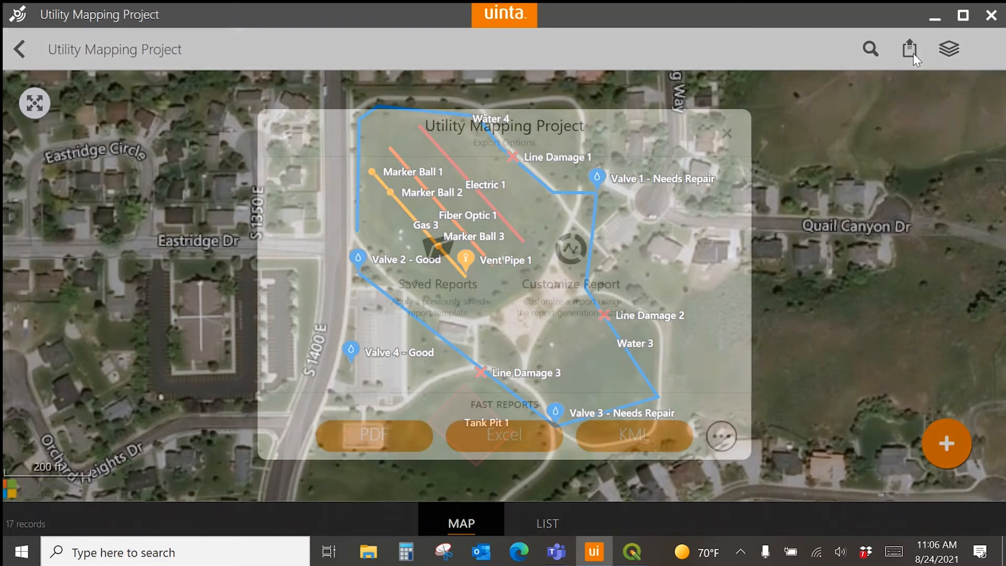
pyautogui.click(387, 434)
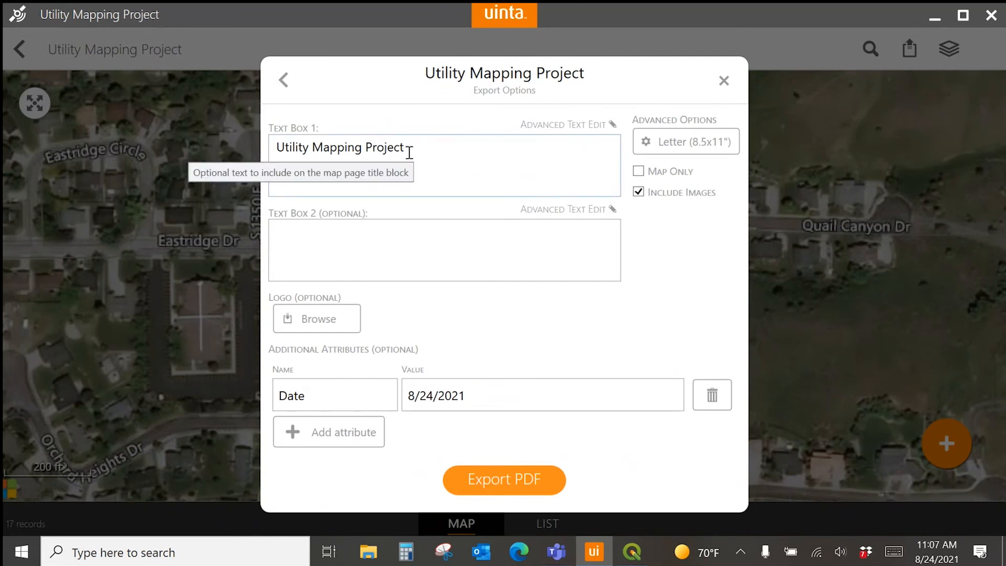
pyautogui.moveTo(412, 148); pyautogui.dragTo(187, 144)
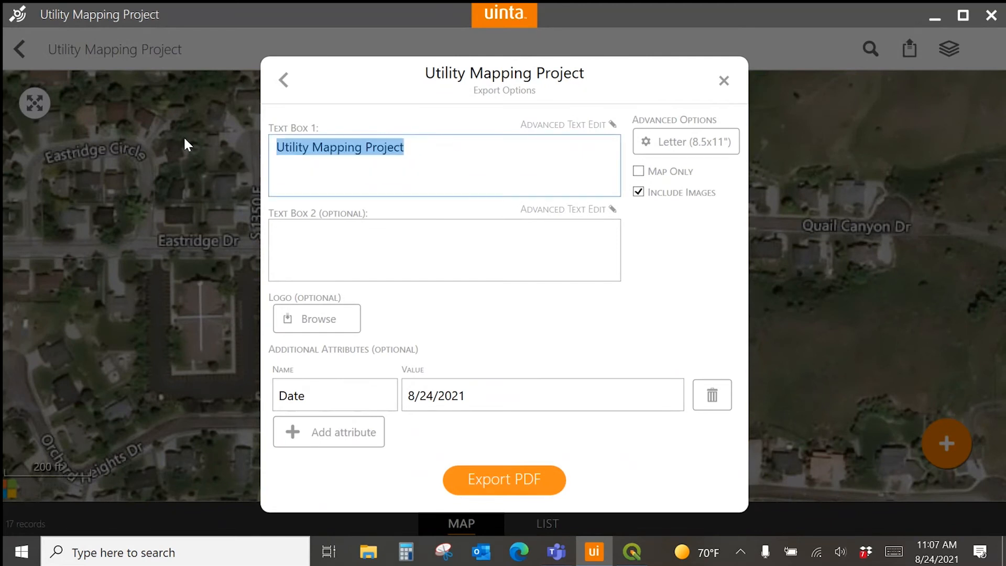
pyautogui.write('Job')
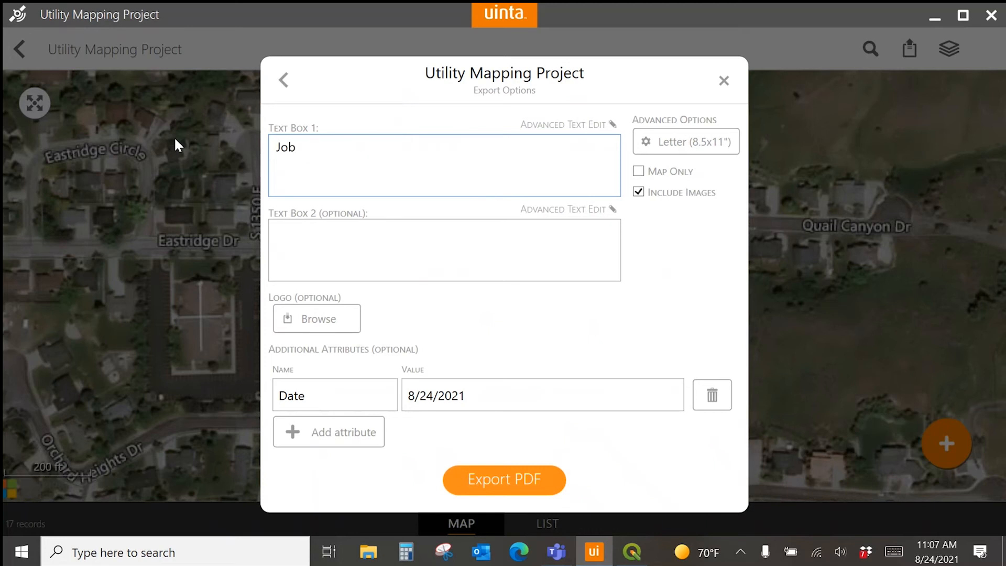
pyautogui.write(' 1234')
pyautogui.click(368, 227)
pyautogui.write('custom notes')
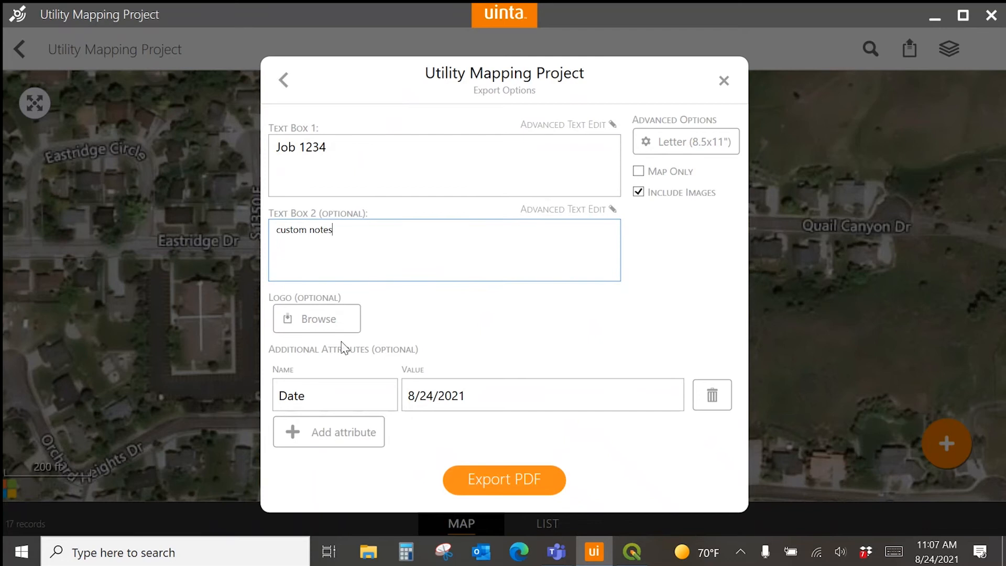
# - Add the JS Logo image from the Pictures folder as the report's logo
pyautogui.click(330, 322)
pyautogui.scroll(-5, 343, 240)
pyautogui.click(443, 141)
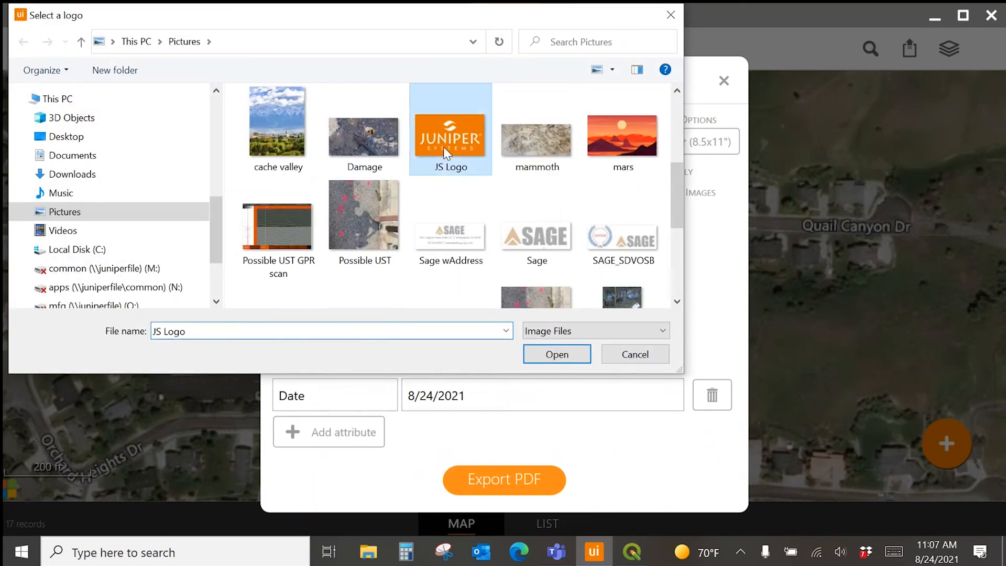
pyautogui.click(550, 360)
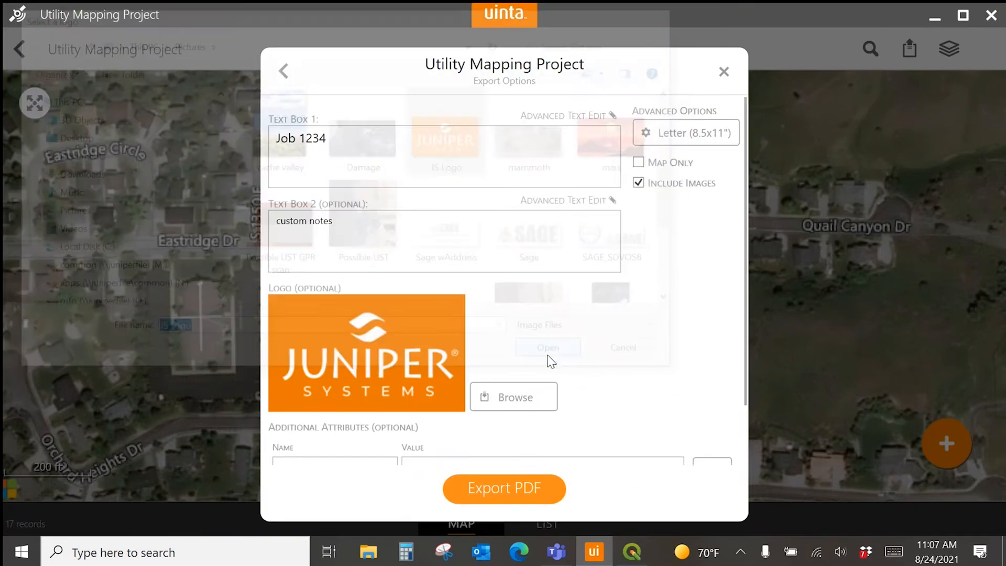
# - Add an additional report attribute named "Inspected by:" with the value "Juniper Systems"
pyautogui.scroll(-2, 572, 354)
pyautogui.click(322, 442)
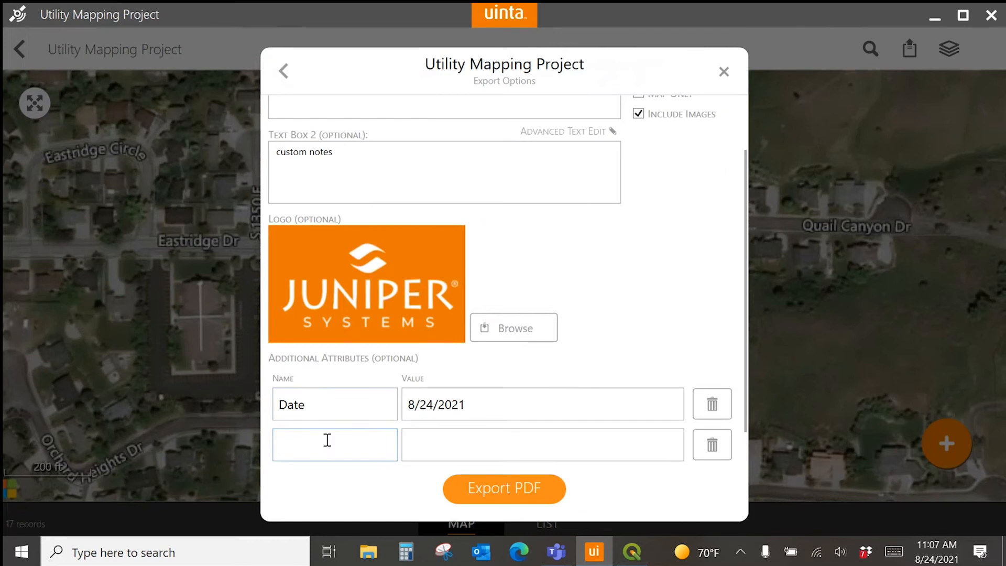
pyautogui.click(322, 439)
pyautogui.write('I')
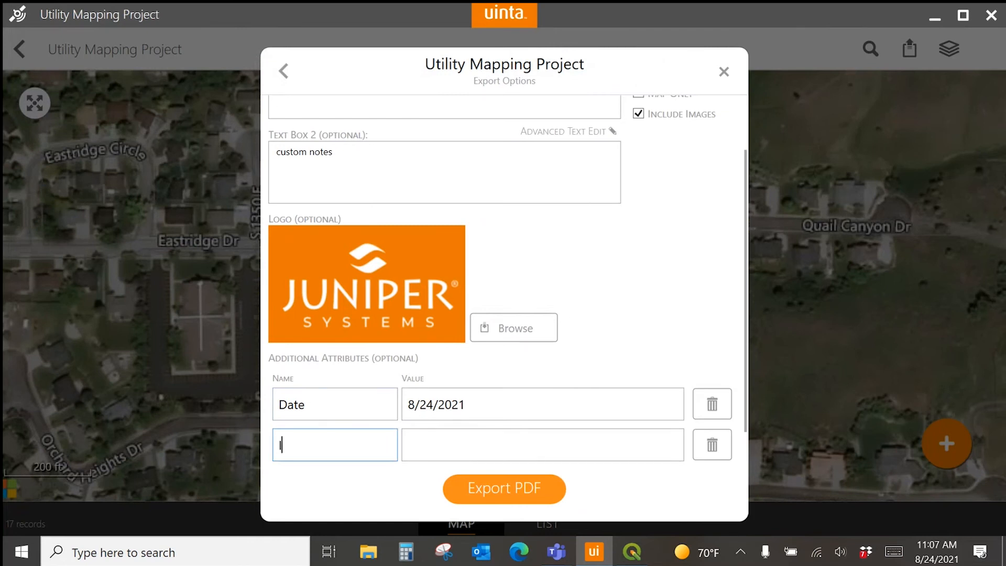
pyautogui.write('nspected by:')
pyautogui.press('Tab')
pyautogui.write('Juniper Systems')
# - Review the PDF's advanced page size, orientation, quality, zoom level and layout options
pyautogui.scroll(2, 603, 266)
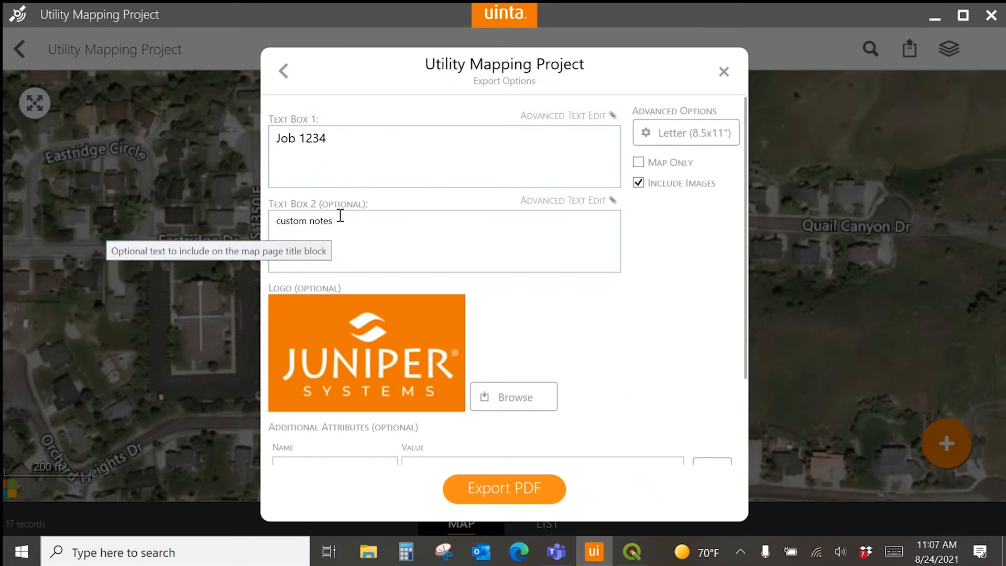
pyautogui.click(677, 140)
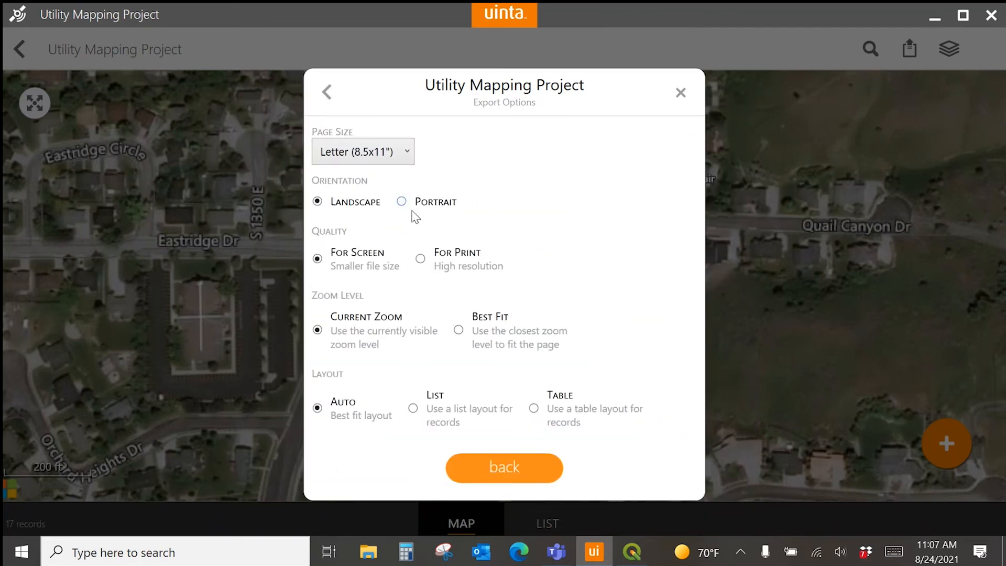
pyautogui.click(400, 151)
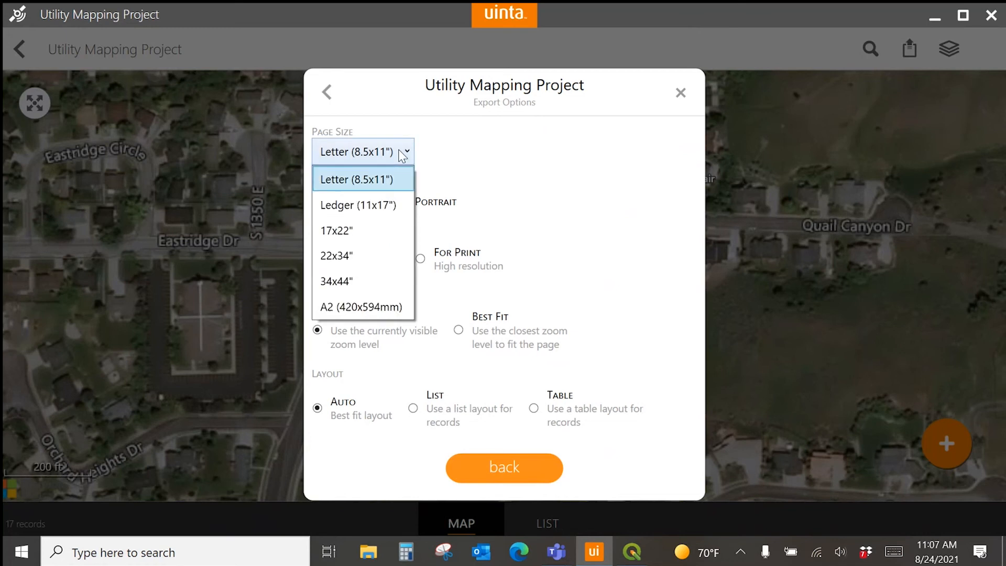
pyautogui.click(401, 152)
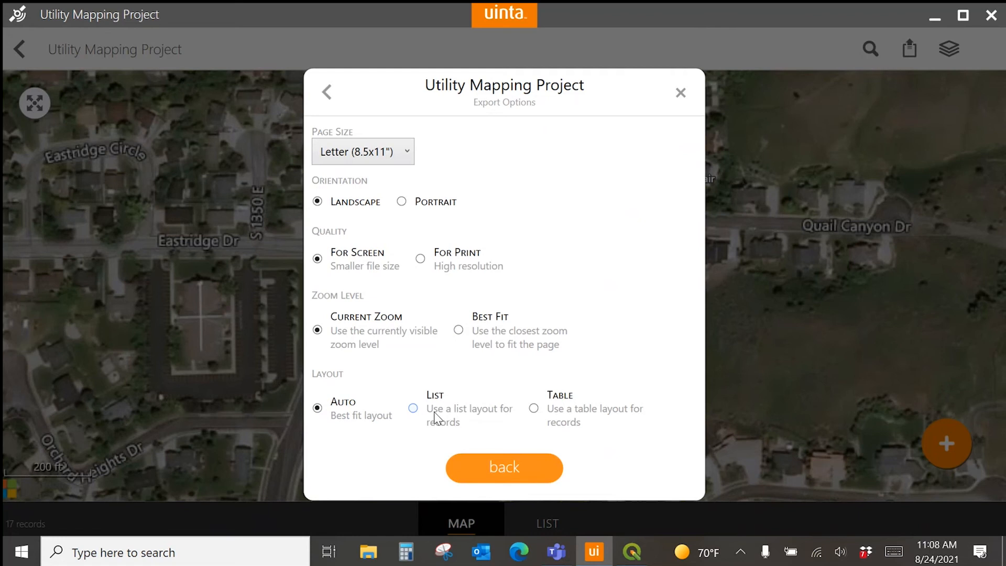
pyautogui.click(502, 463)
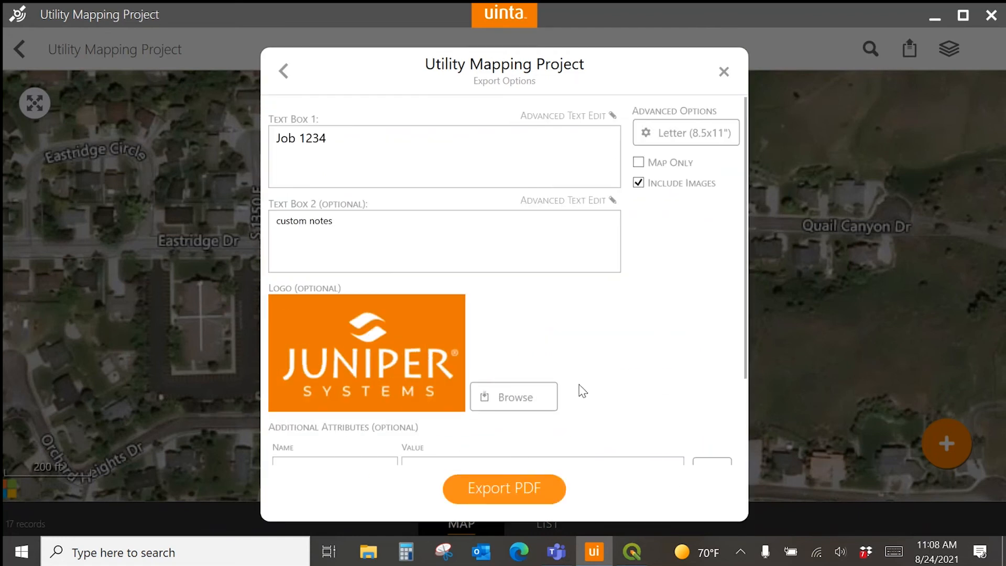
# - Check the report settings with images included and export the PDF, overwriting the existing Utility Mapping Project file
pyautogui.click(673, 183)
pyautogui.scroll(-3, 690, 284)
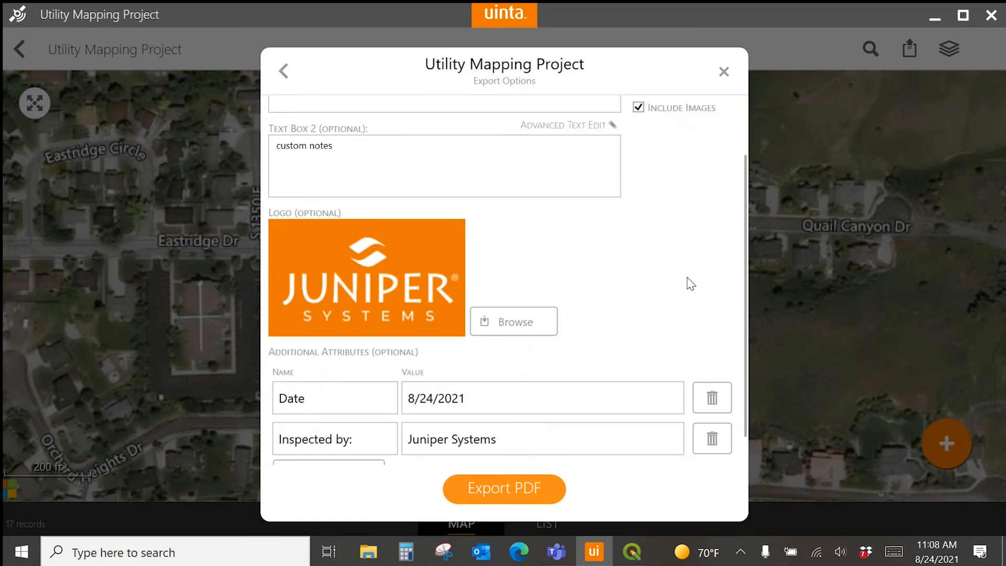
pyautogui.scroll(1, 690, 283)
pyautogui.scroll(-2, 690, 283)
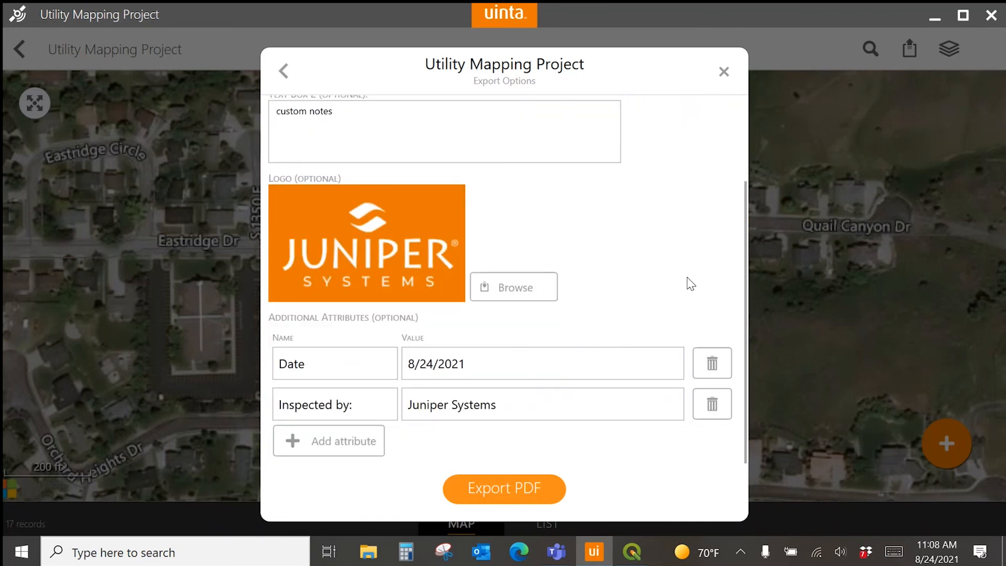
pyautogui.scroll(3, 690, 283)
pyautogui.scroll(-3, 690, 284)
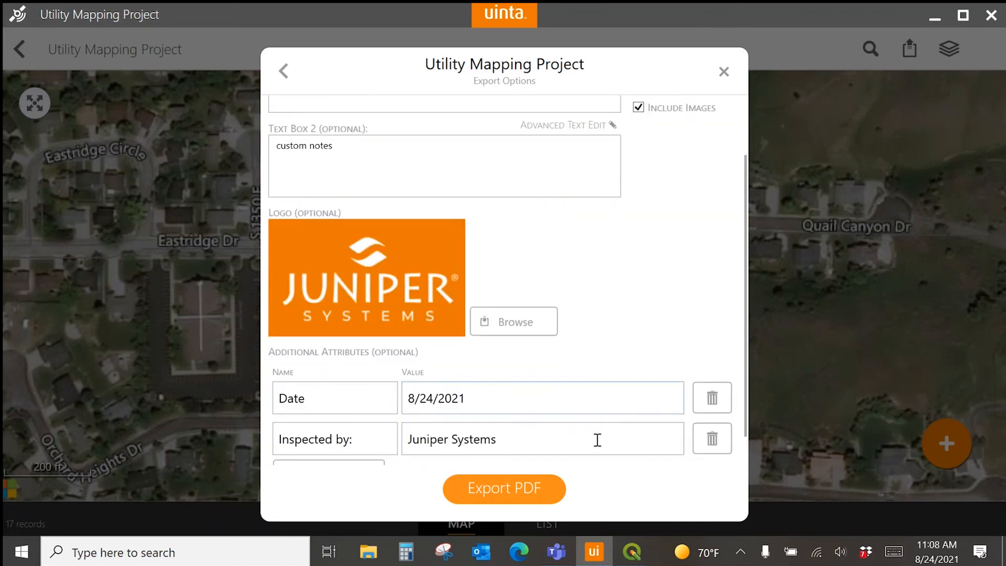
pyautogui.click(517, 488)
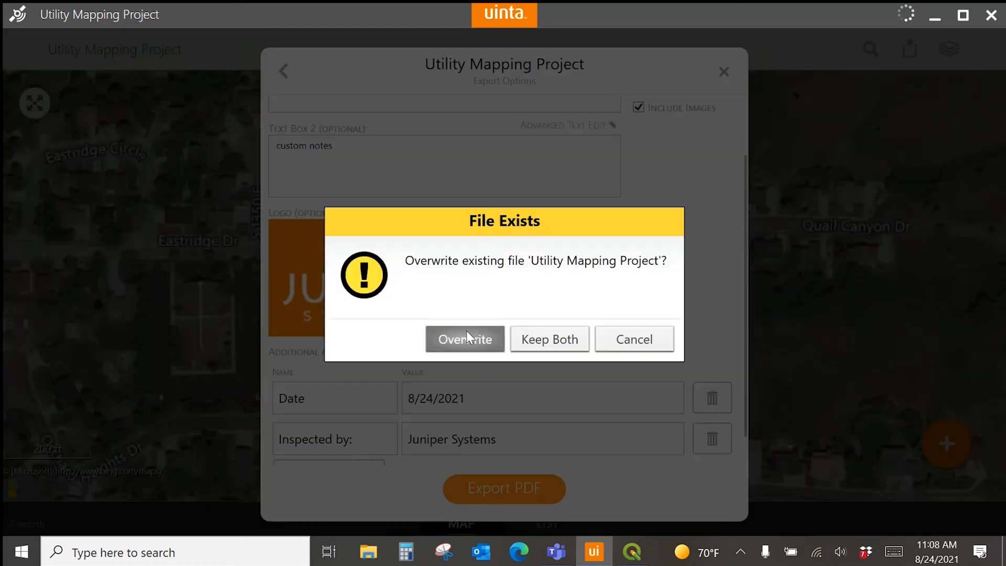
pyautogui.click(466, 335)
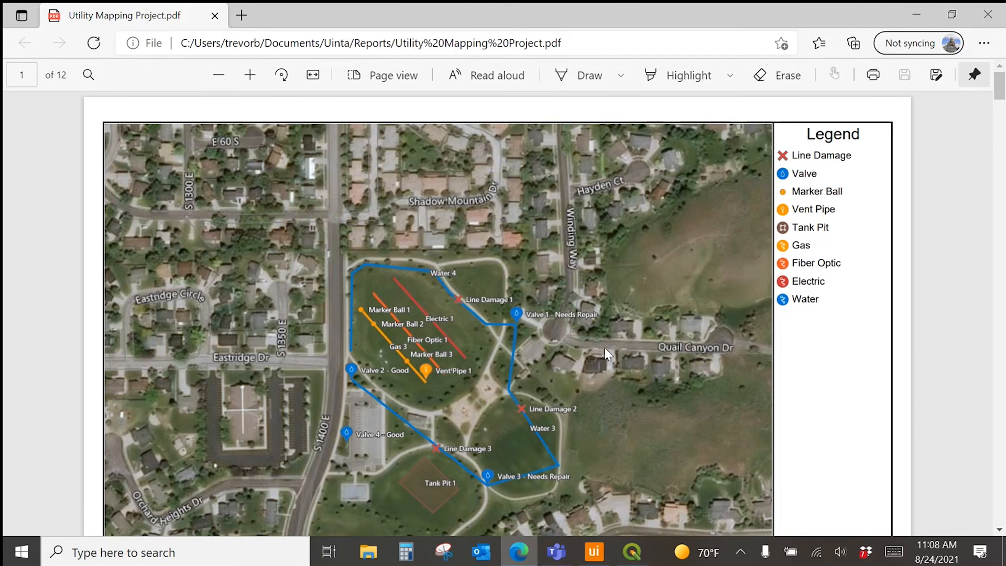
# - Review the exported PDF report's map page with legend, title block and logo, plus the Line Damage table
pyautogui.scroll(-3, 604, 348)
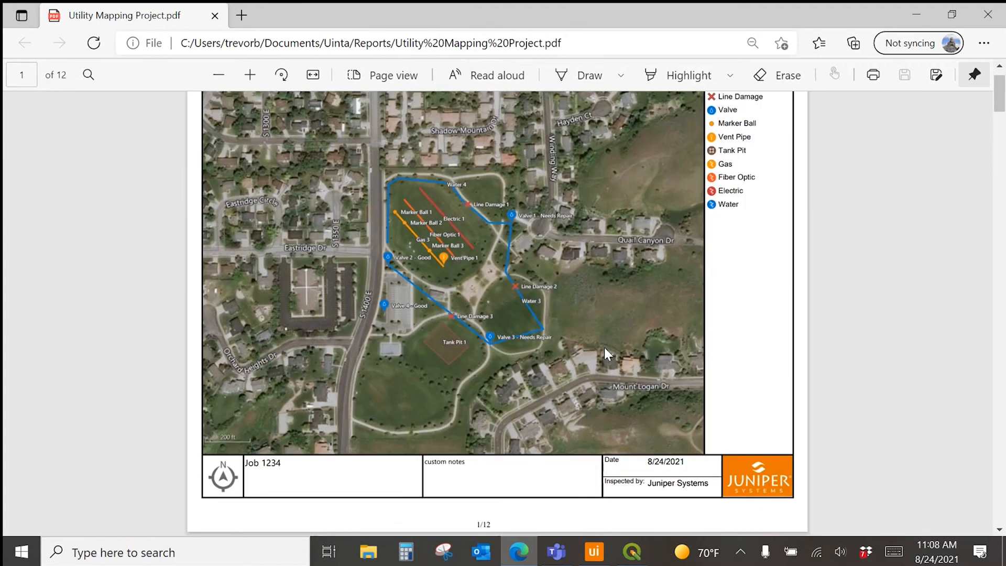
pyautogui.scroll(1, 605, 347)
pyautogui.scroll(-2, 605, 349)
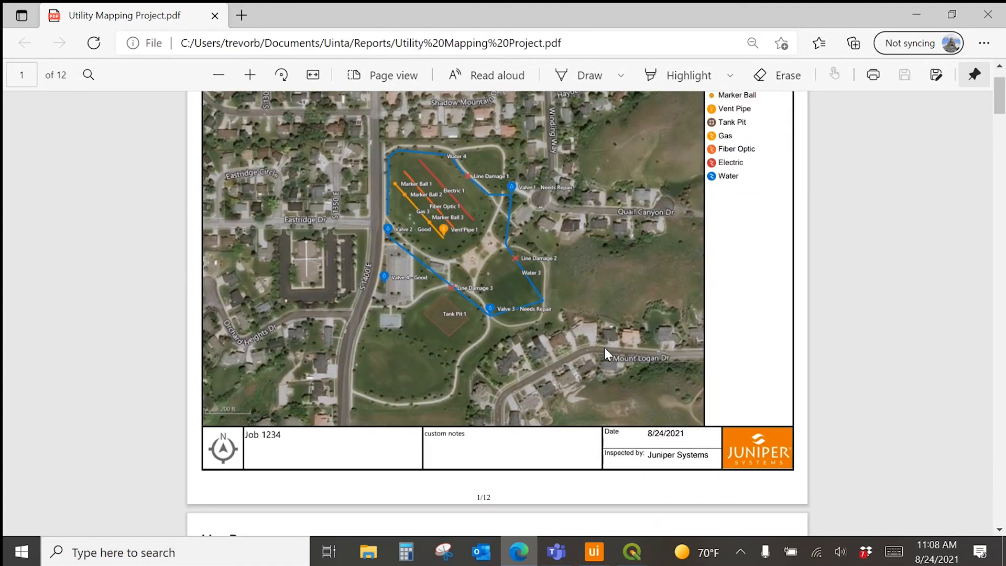
pyautogui.scroll(-4, 604, 347)
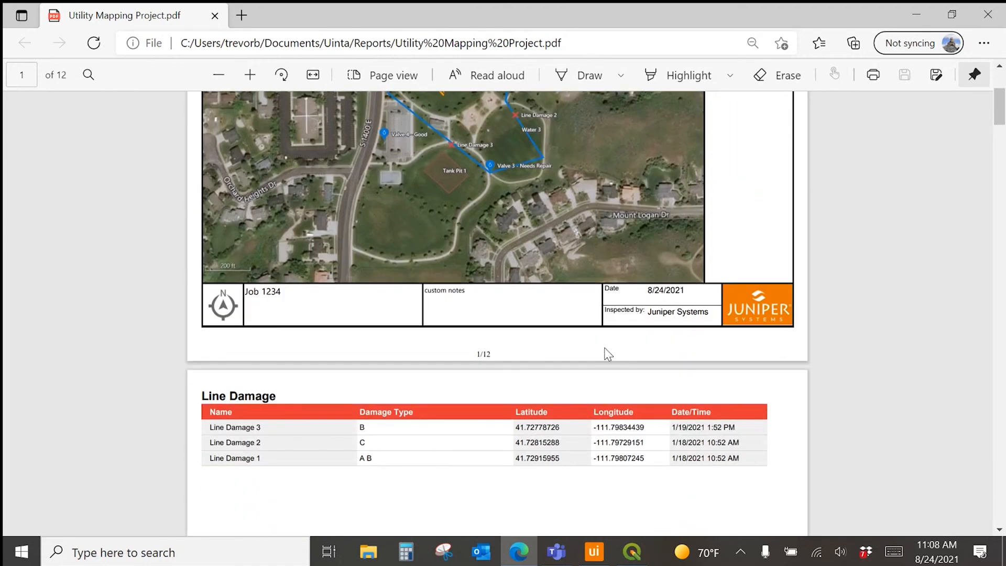
pyautogui.scroll(-2, 607, 354)
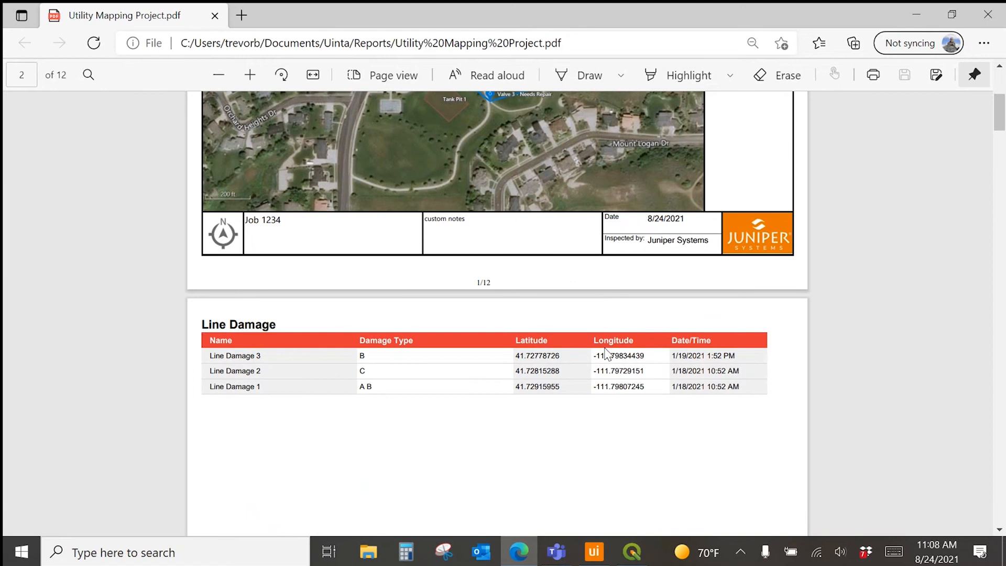
pyautogui.scroll(-2, 607, 355)
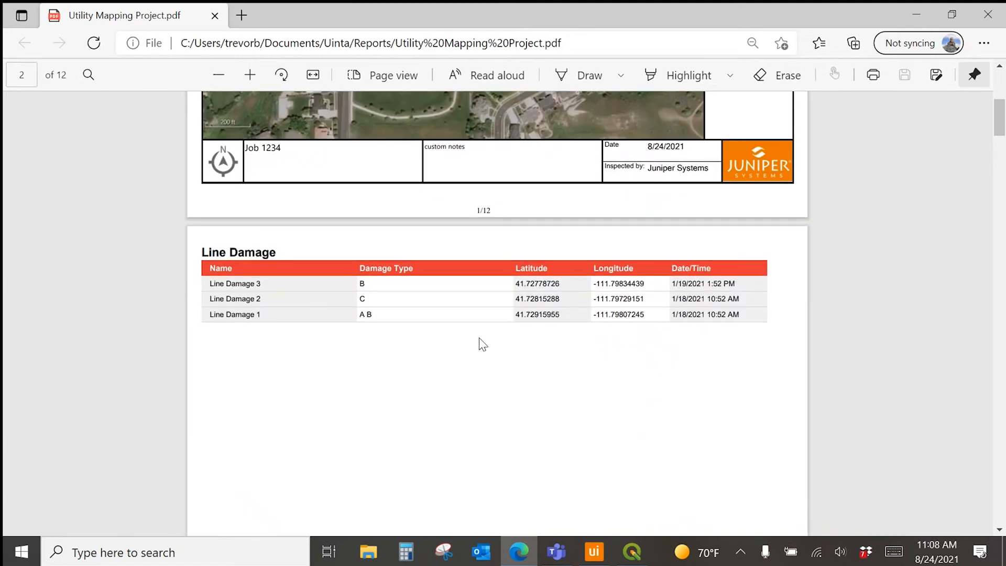
pyautogui.scroll(-2, 478, 340)
# - Examine the report's Valve records with their attached photos and the Marker Ball table on the following pages
pyautogui.scroll(-12, 479, 339)
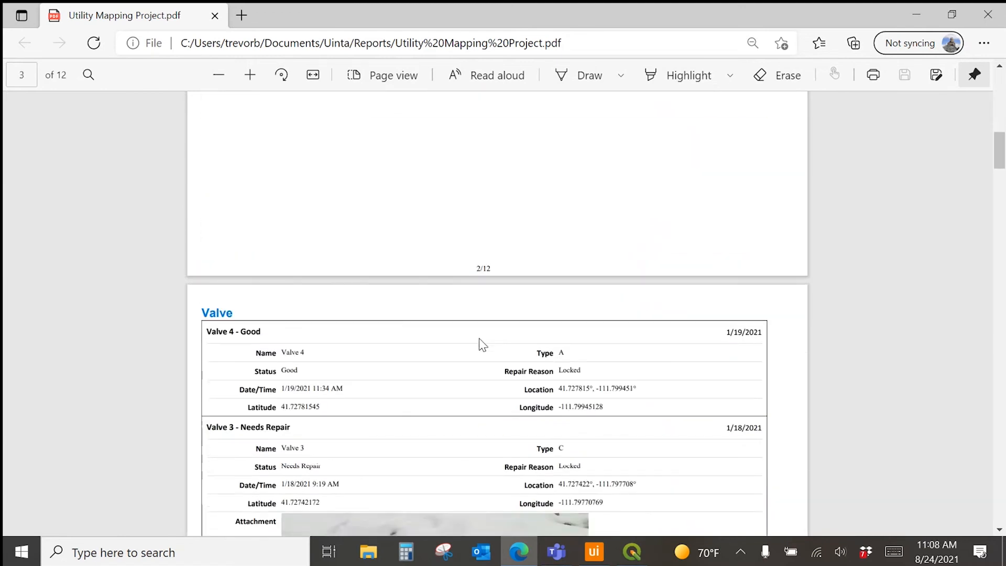
pyautogui.scroll(-4, 478, 340)
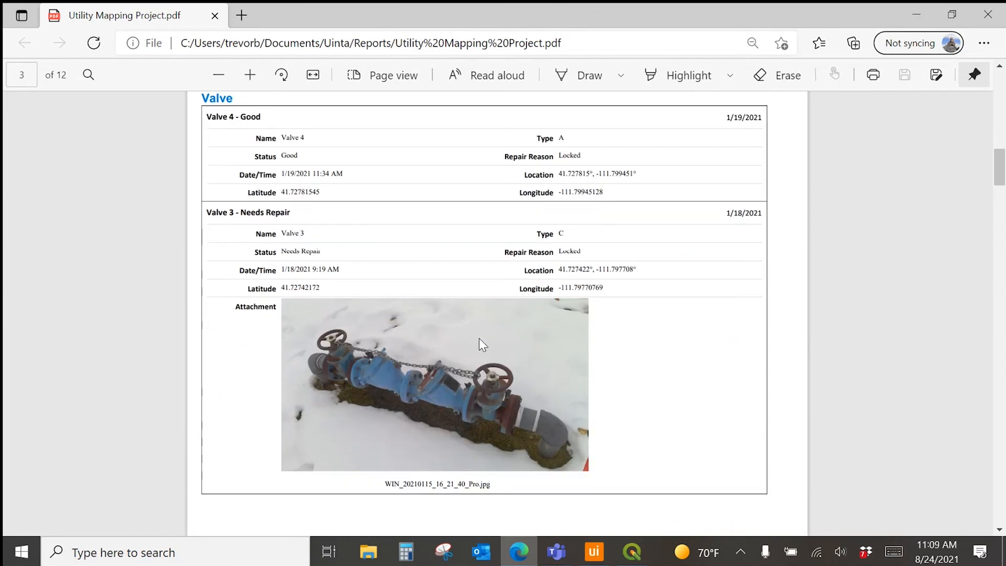
pyautogui.scroll(-10, 479, 339)
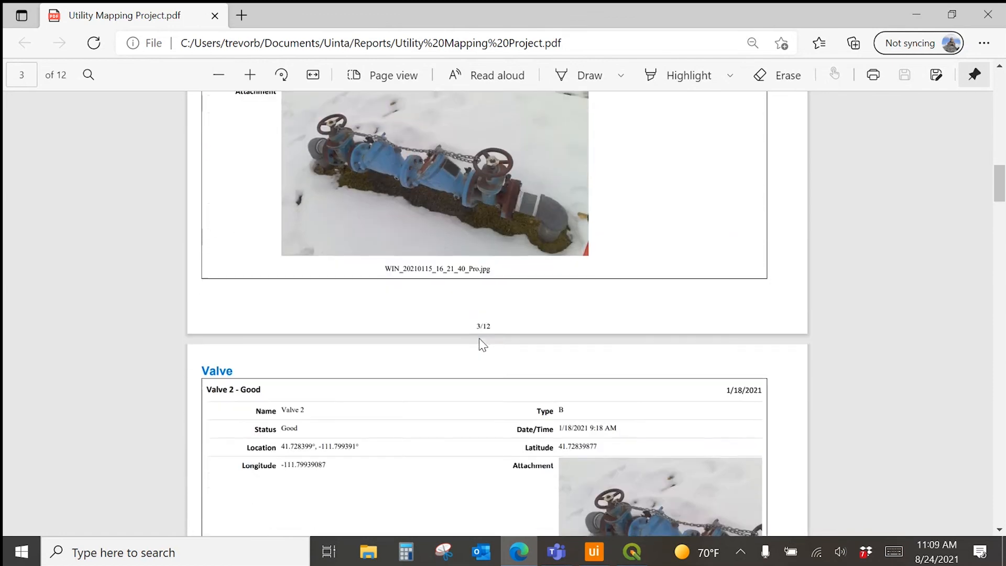
pyautogui.scroll(10, 478, 339)
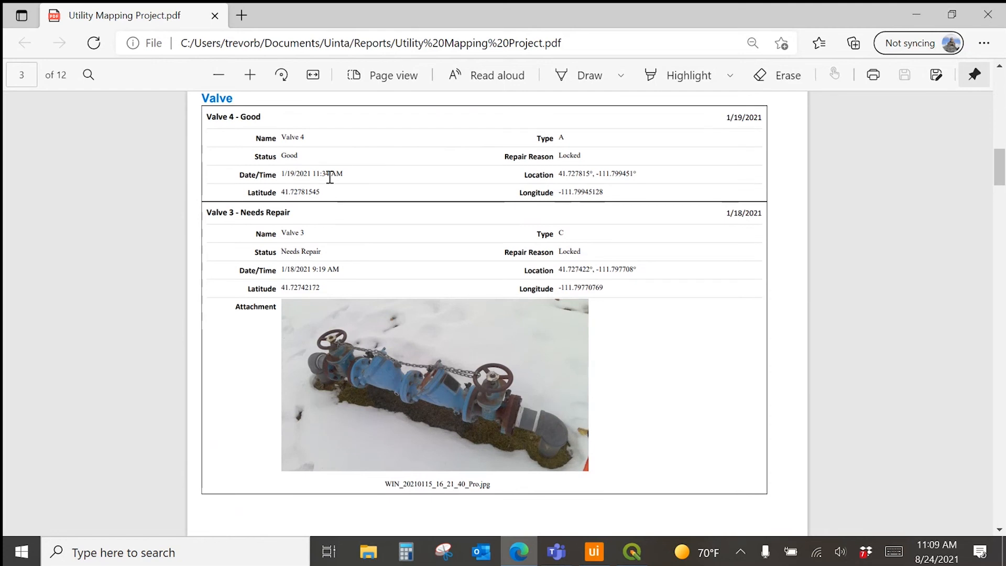
pyautogui.scroll(-8, 720, 366)
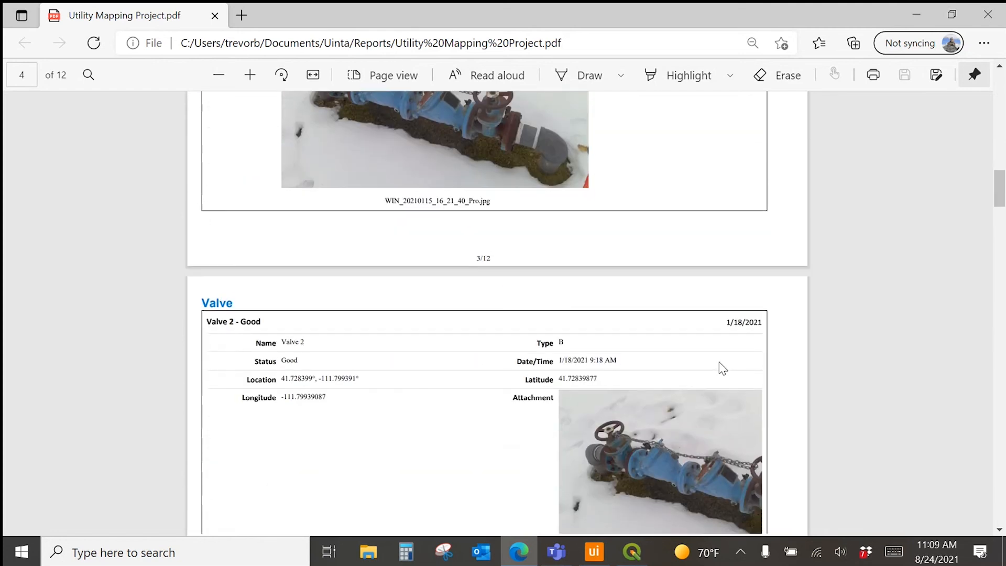
pyautogui.scroll(6, 722, 368)
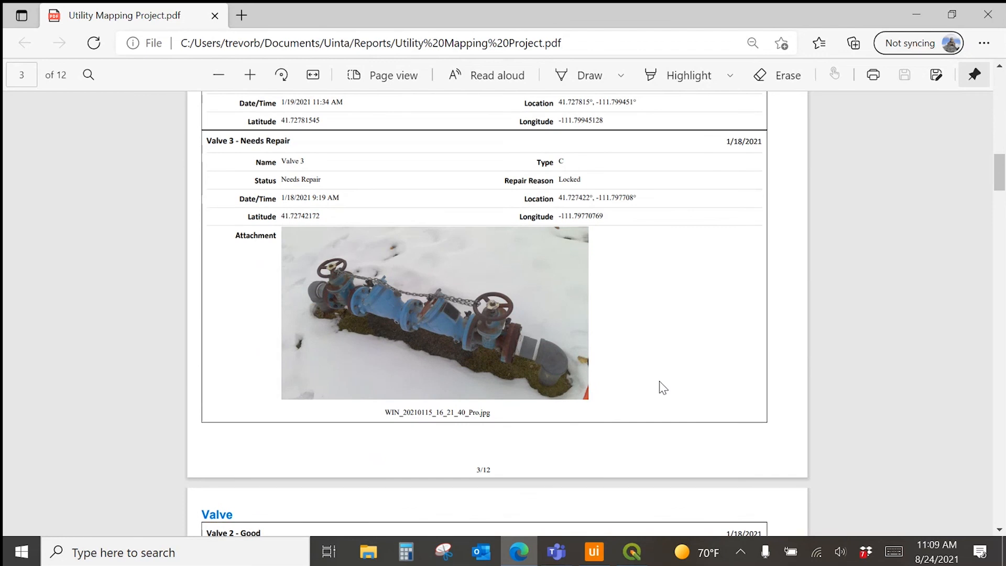
pyautogui.scroll(-6, 662, 388)
pyautogui.scroll(-20, 662, 388)
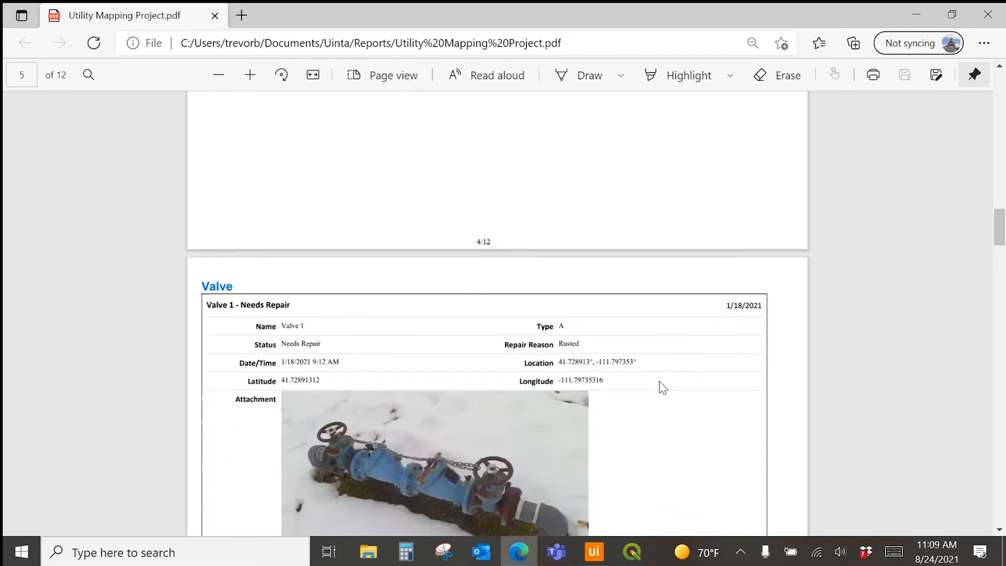
pyautogui.scroll(-6, 663, 387)
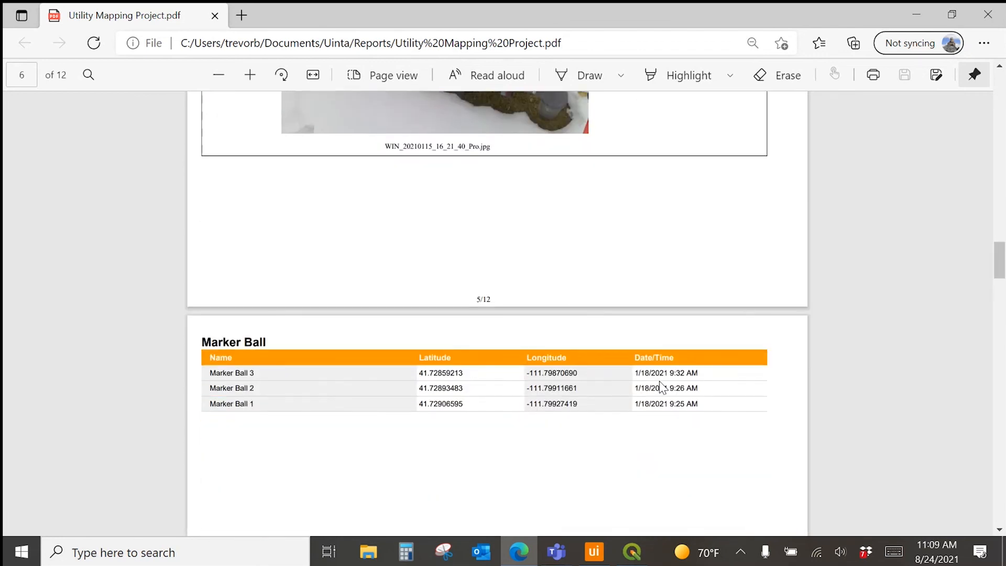
pyautogui.scroll(-9, 663, 387)
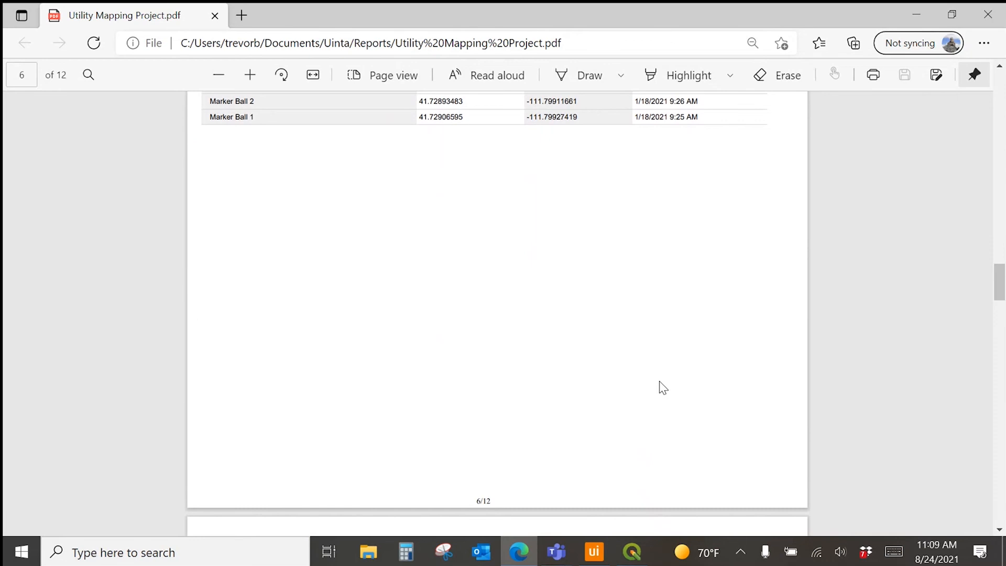
pyautogui.scroll(-20, 662, 387)
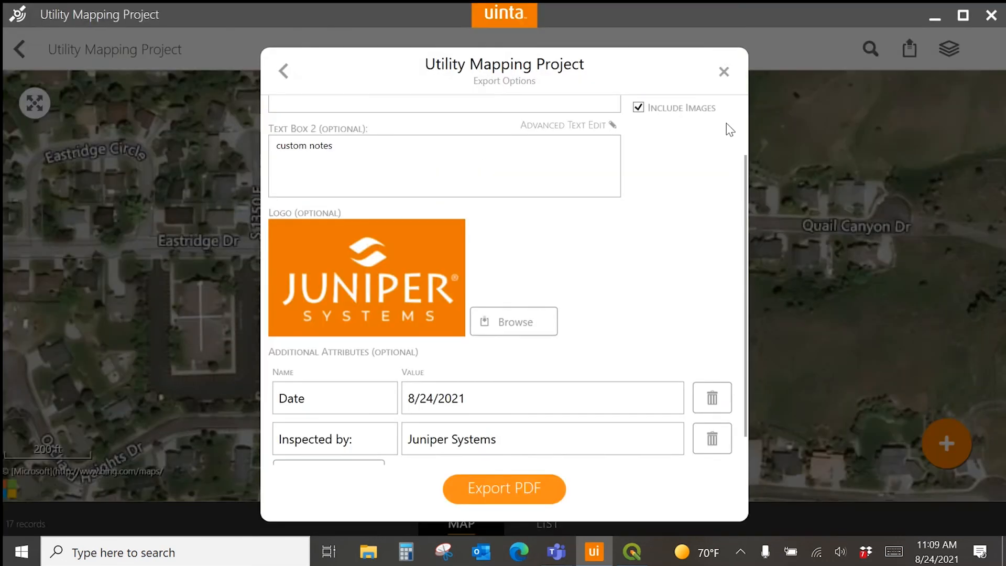
# - Leave the PDF export settings and export the Utility Mapping Project as a Shapefile
pyautogui.click(723, 70)
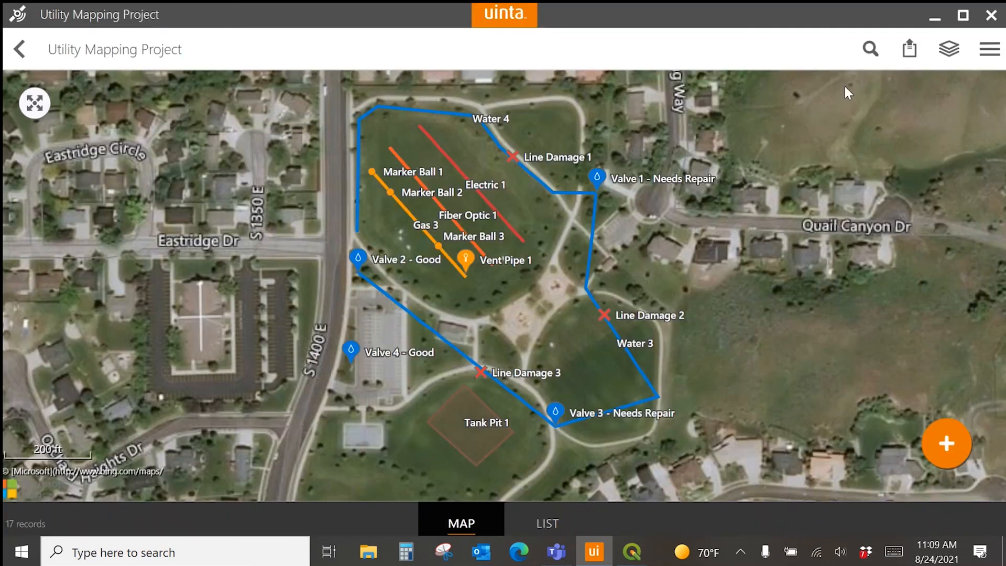
pyautogui.click(917, 47)
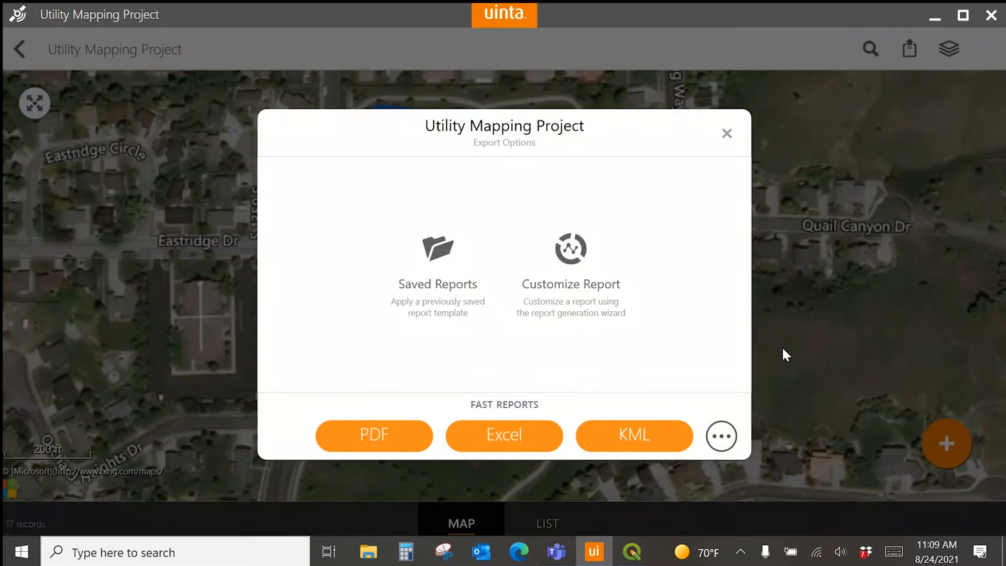
pyautogui.click(728, 444)
pyautogui.click(727, 444)
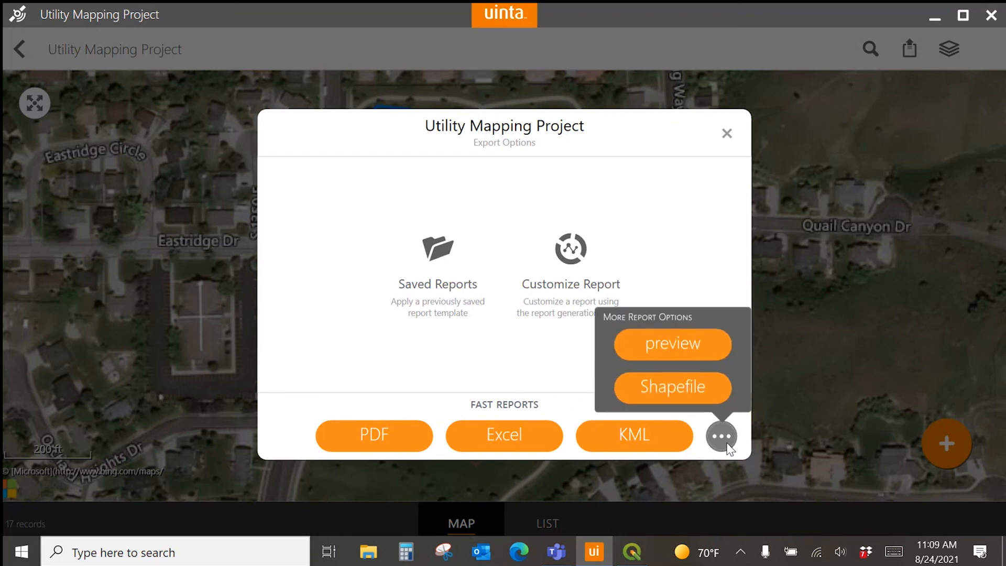
pyautogui.click(712, 390)
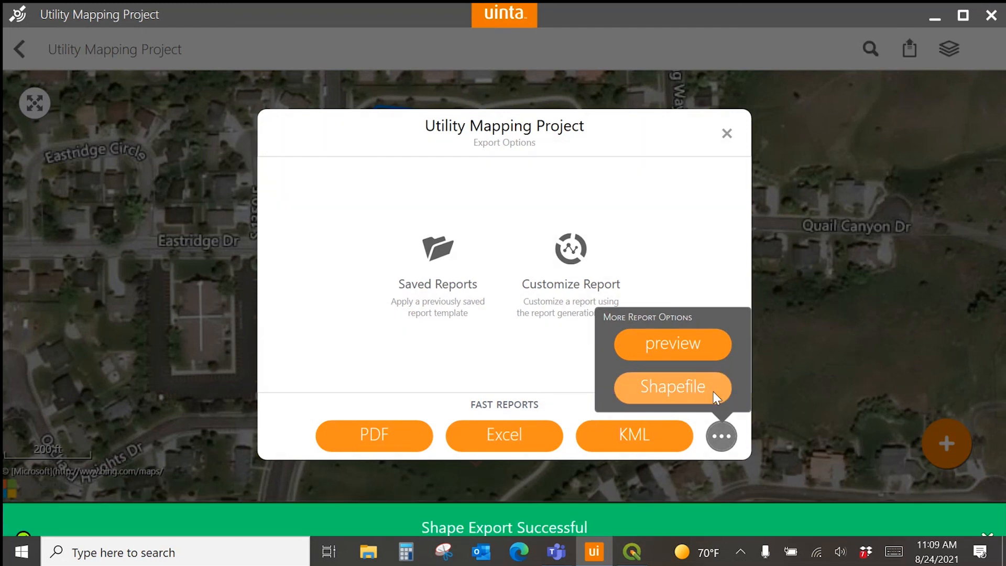
# - Look through the exported shapefile files for each record type in the Utility Mapping Project folder and close the folder window
pyautogui.scroll(-2, 346, 283)
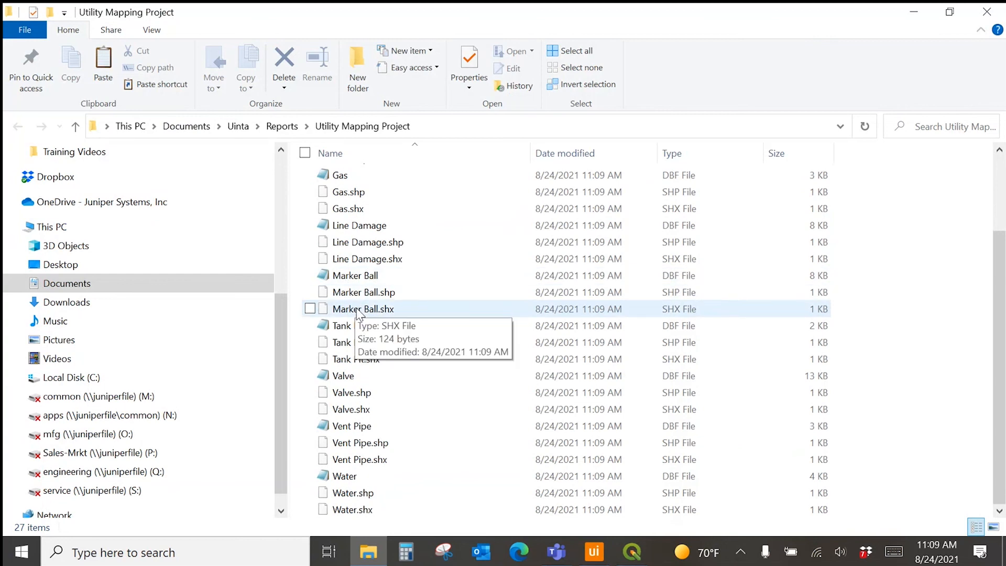
pyautogui.scroll(2, 365, 419)
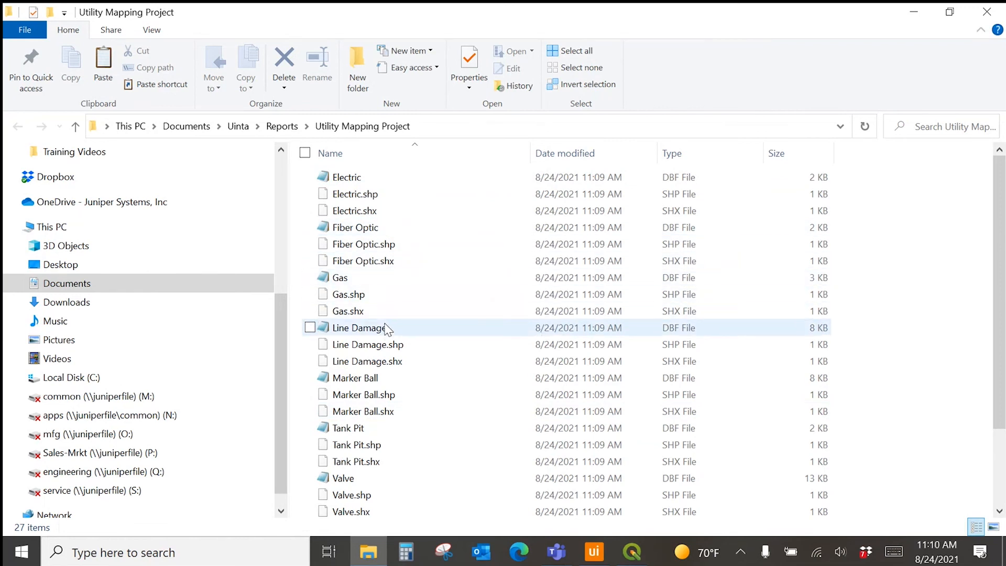
pyautogui.scroll(-2, 394, 436)
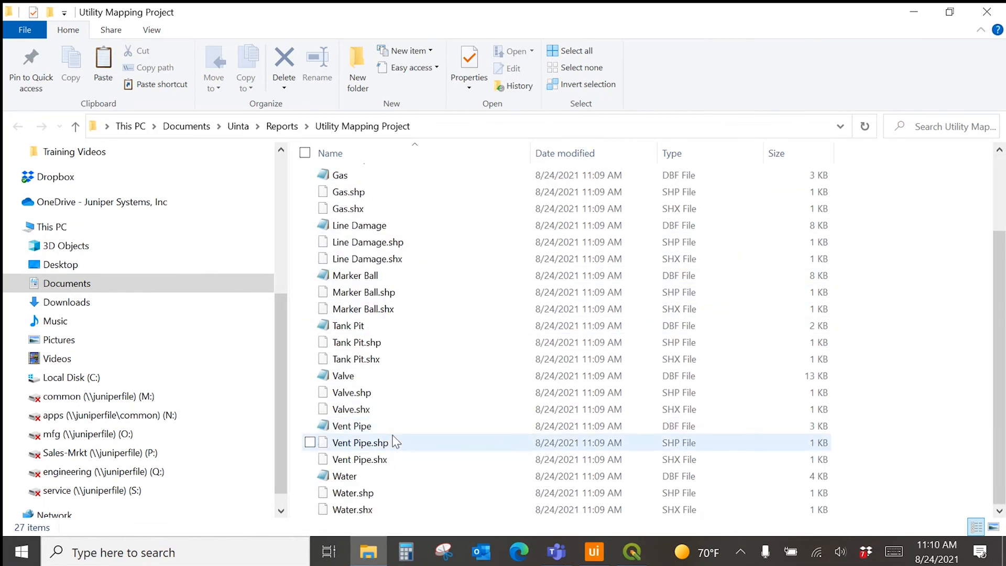
pyautogui.scroll(2, 388, 451)
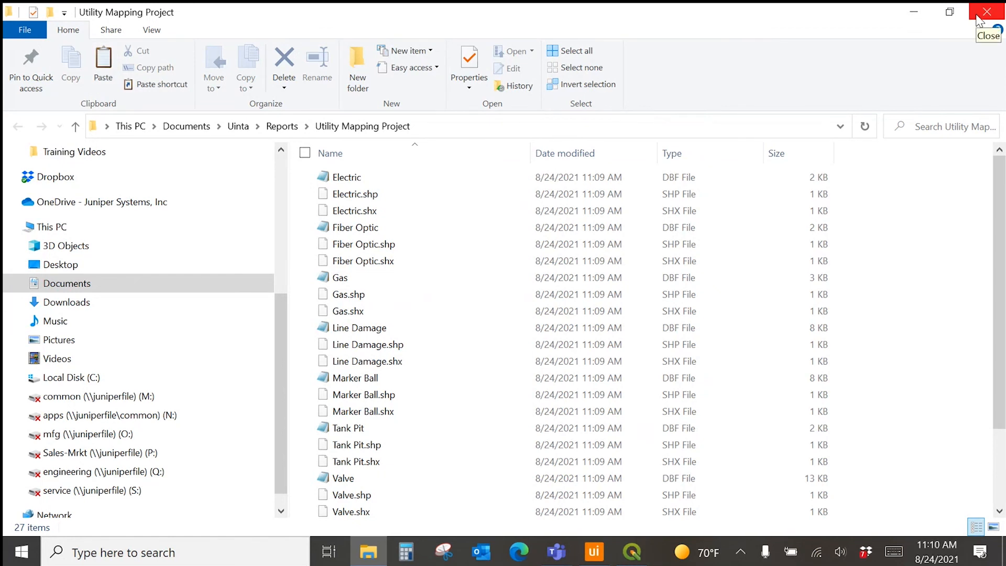
pyautogui.click(976, 15)
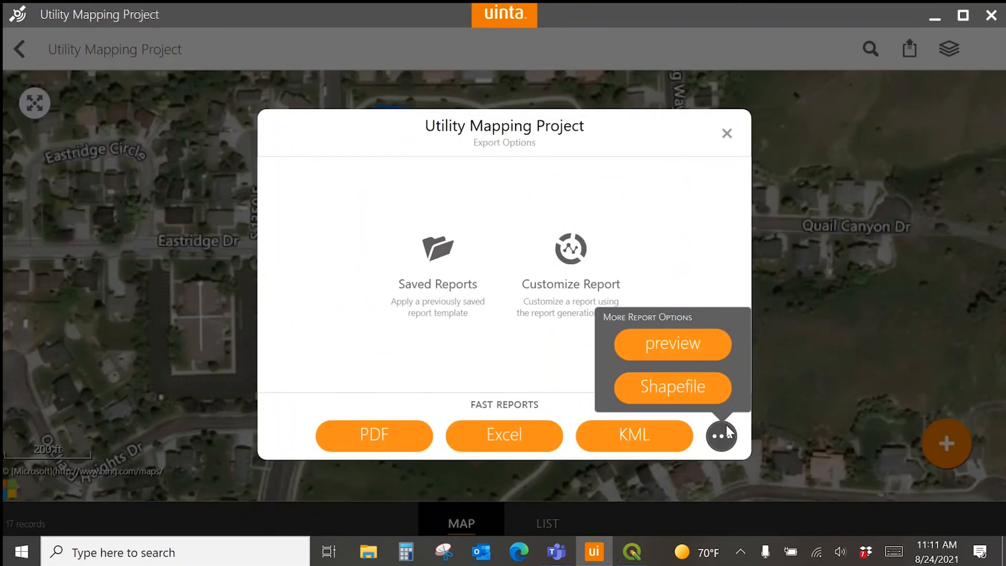
# - Review the customizable report's record types and Anomaly fields, keeping all fields included, and close the export options
pyautogui.click(723, 445)
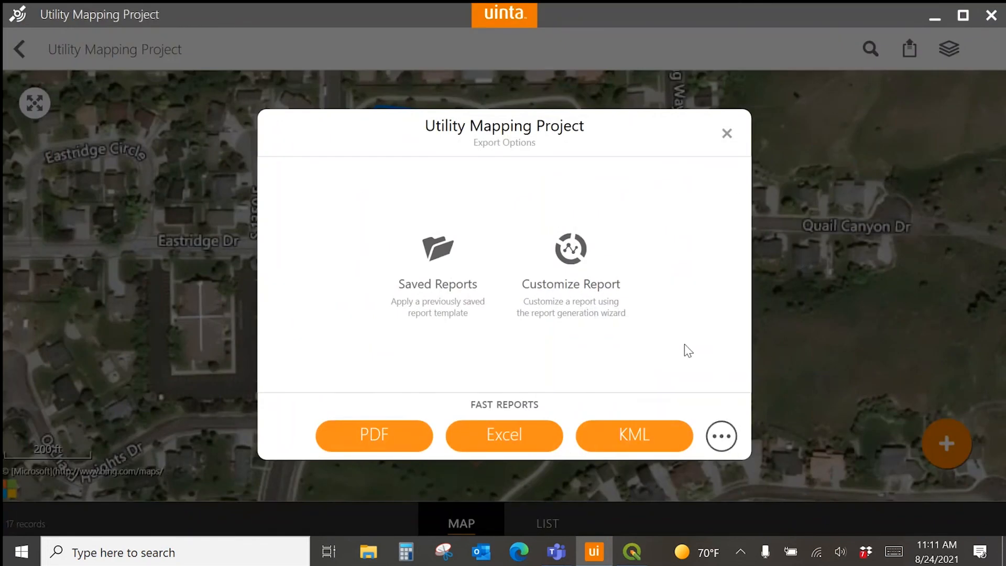
pyautogui.click(591, 311)
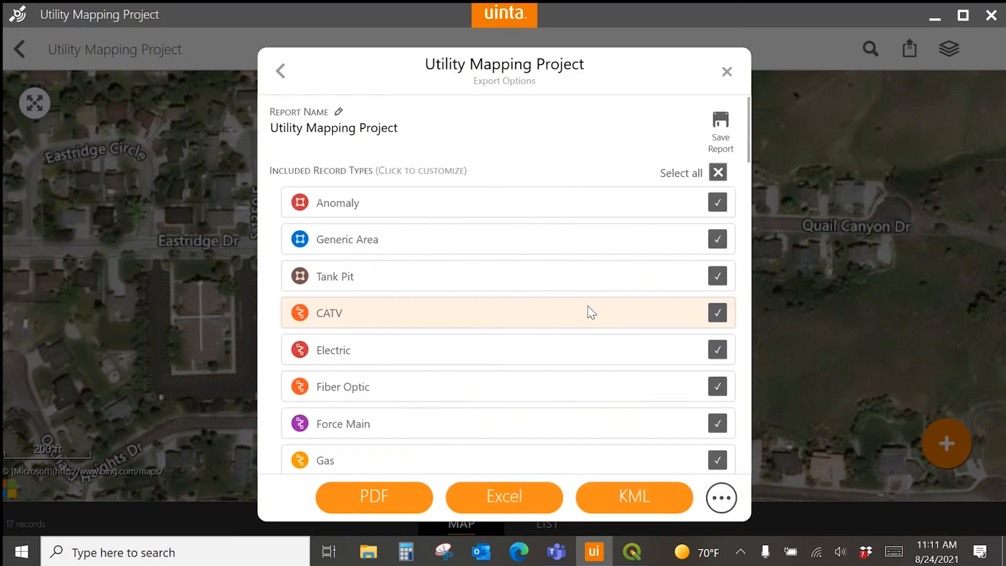
pyautogui.click(623, 209)
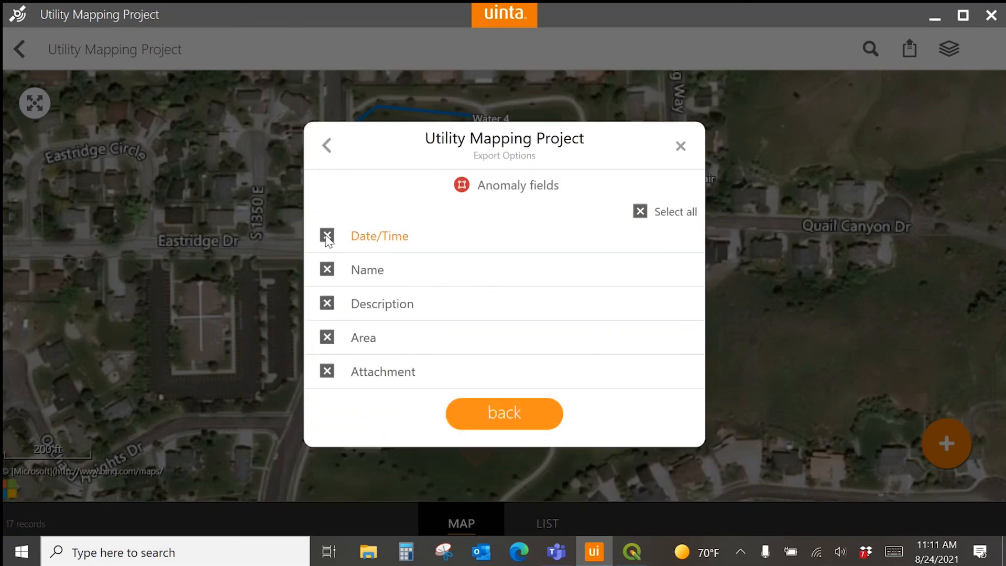
pyautogui.click(329, 276)
pyautogui.click(329, 276)
pyautogui.click(326, 142)
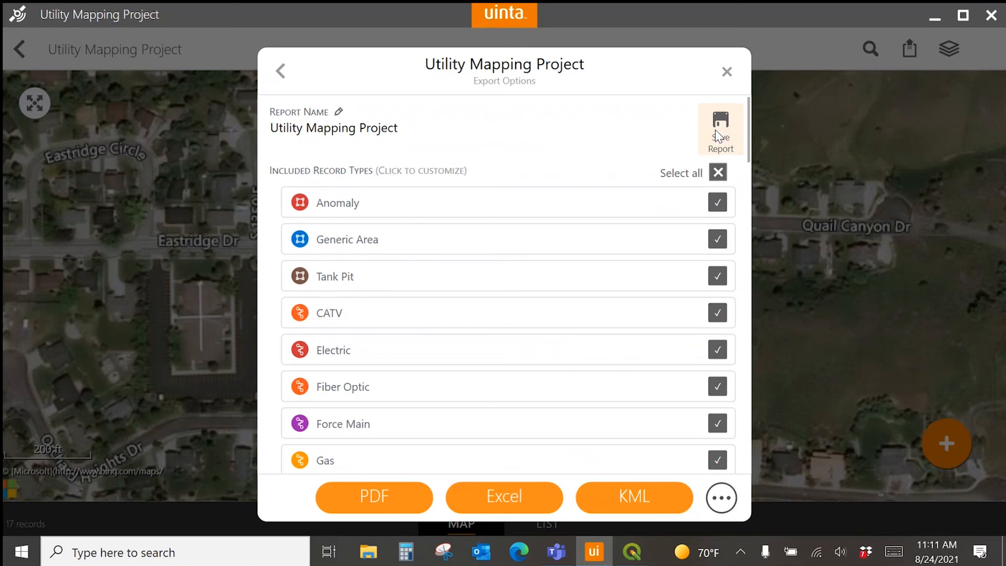
pyautogui.click(282, 69)
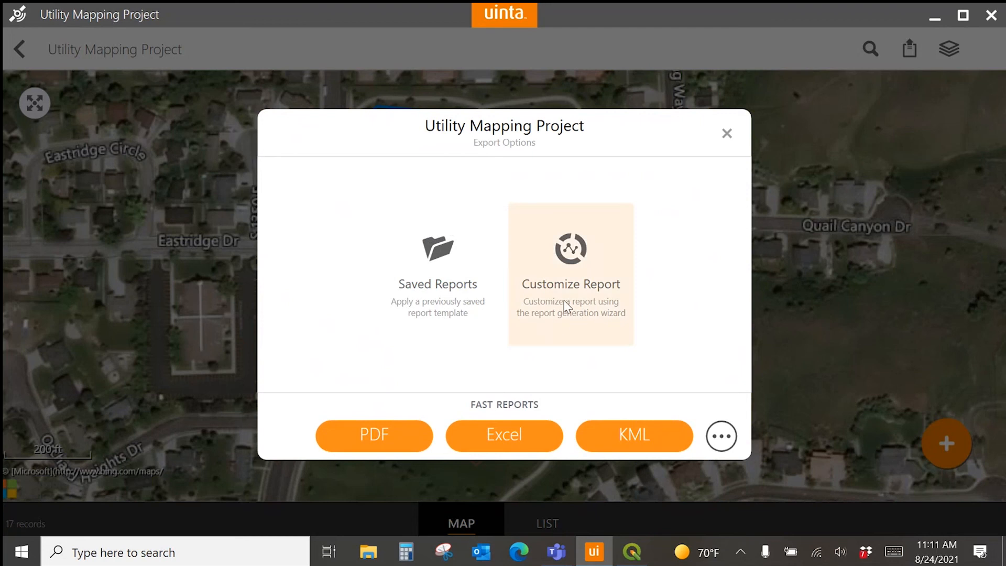
pyautogui.click(725, 133)
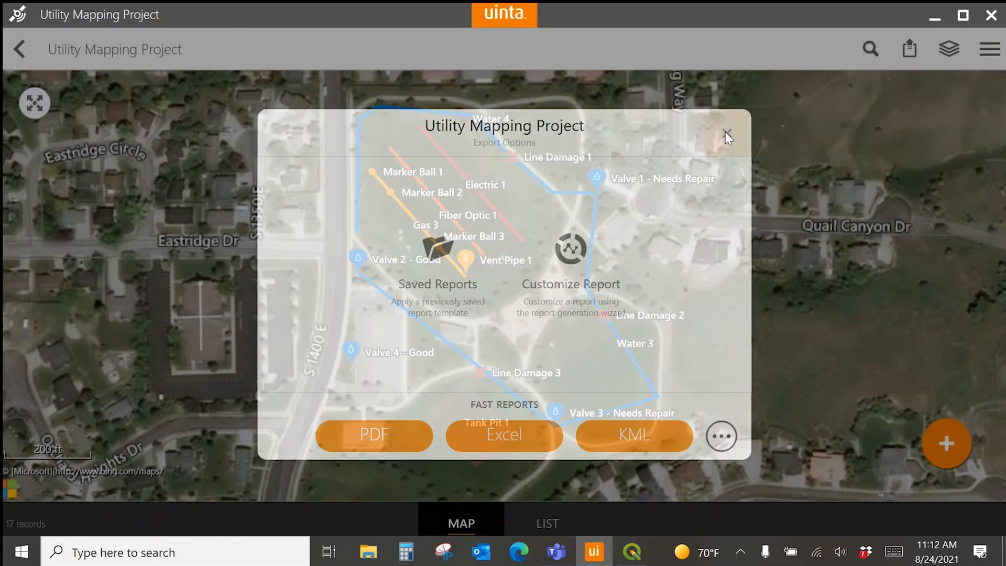